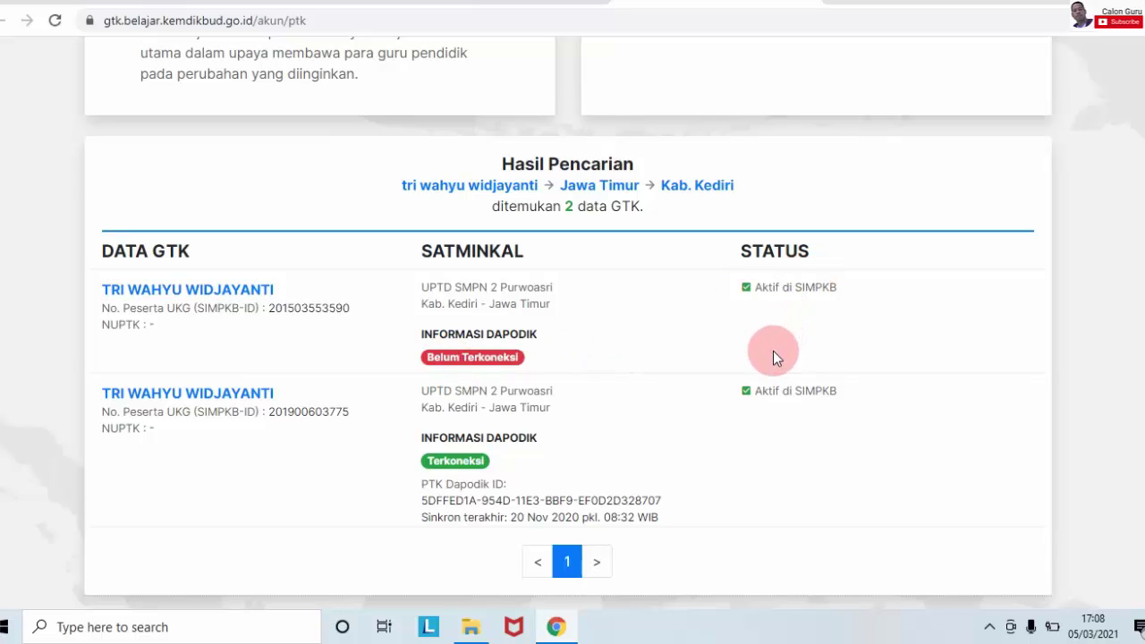
Step: Switch to the Portal Layanan Program GTK home page tab on the left
{"action": "left_click", "coordinate": [507, 1]}
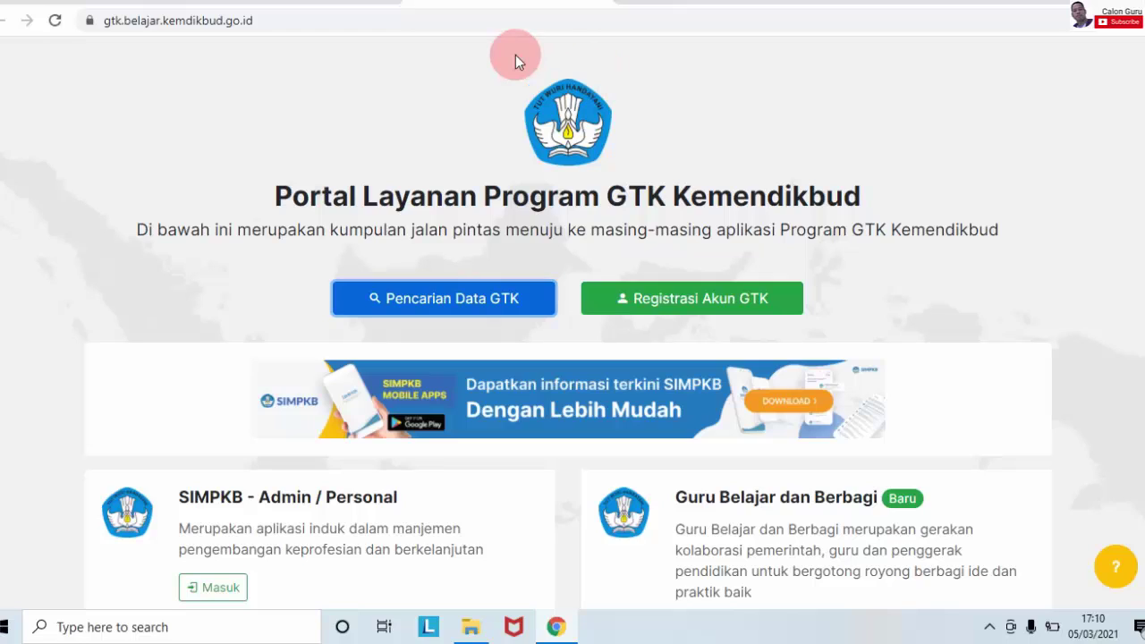
Step: Open gtk.belajar.kemdikbud.go.id in a new browser tab
{"action": "left_click", "coordinate": [843, 2]}
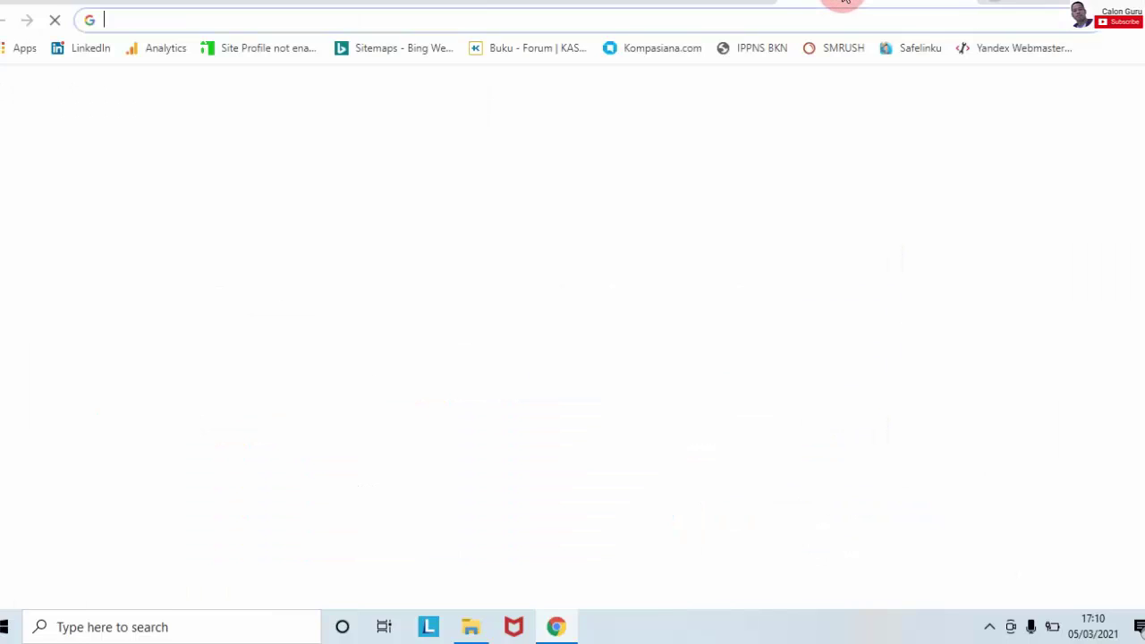
{"action": "left_click", "coordinate": [711, 18]}
{"action": "type", "text": "gtk.belajar.kemdikbud.go.id"}
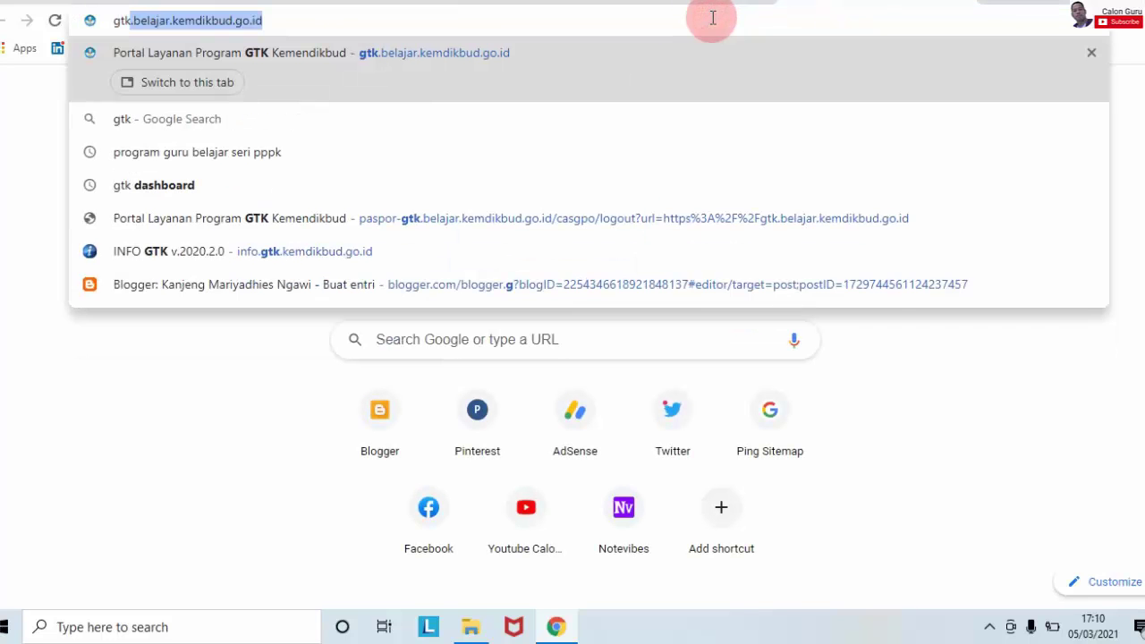
{"action": "left_click", "coordinate": [312, 15]}
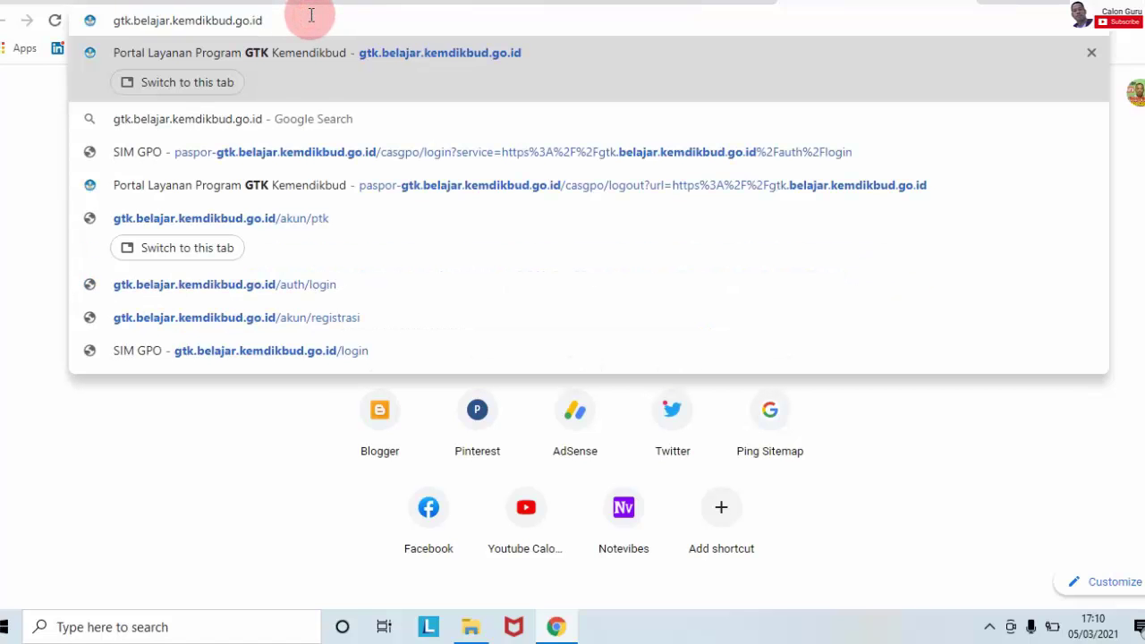
{"action": "key", "text": "Return"}
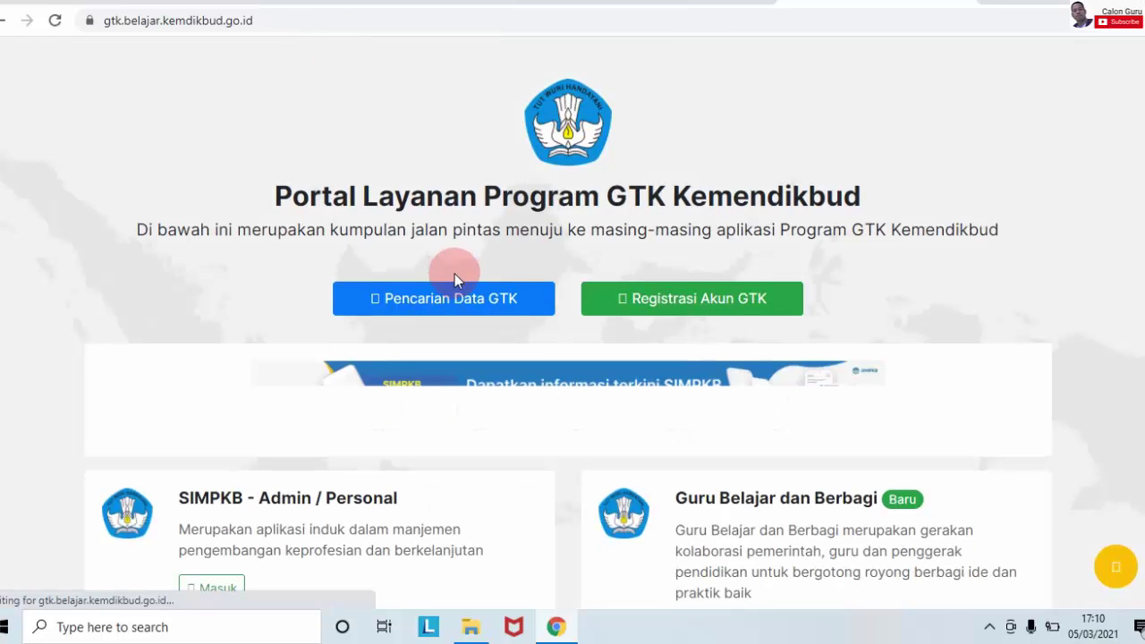
Step: Search Pencarian Data GTK for the teacher's name in Jawa Timur, Kab. Kediri
{"action": "left_click", "coordinate": [461, 303]}
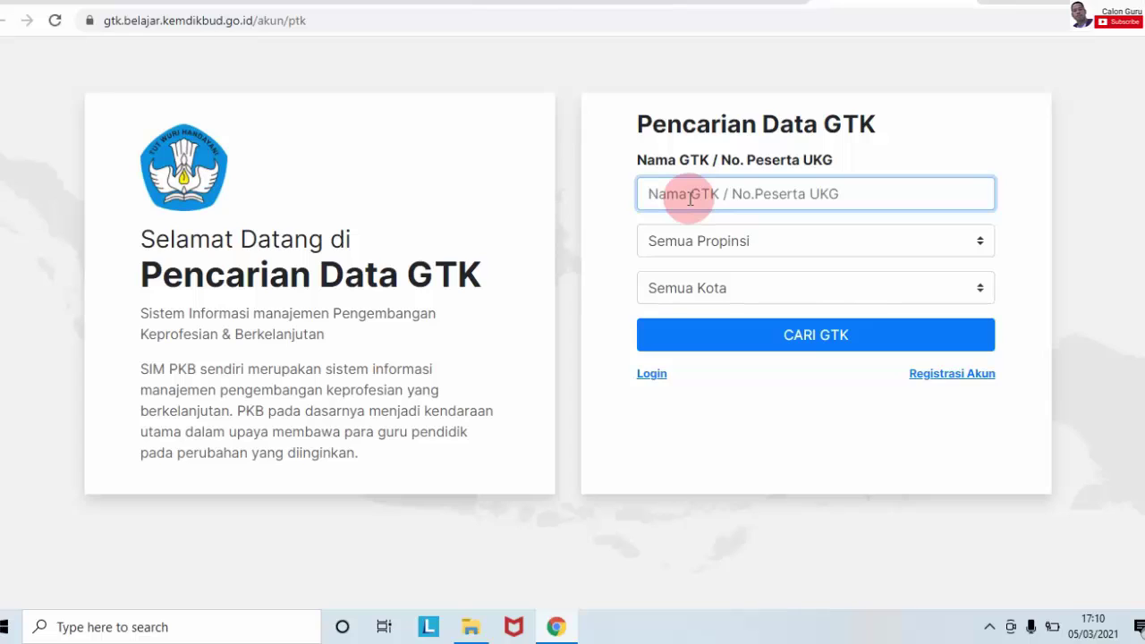
{"action": "left_click", "coordinate": [904, 237]}
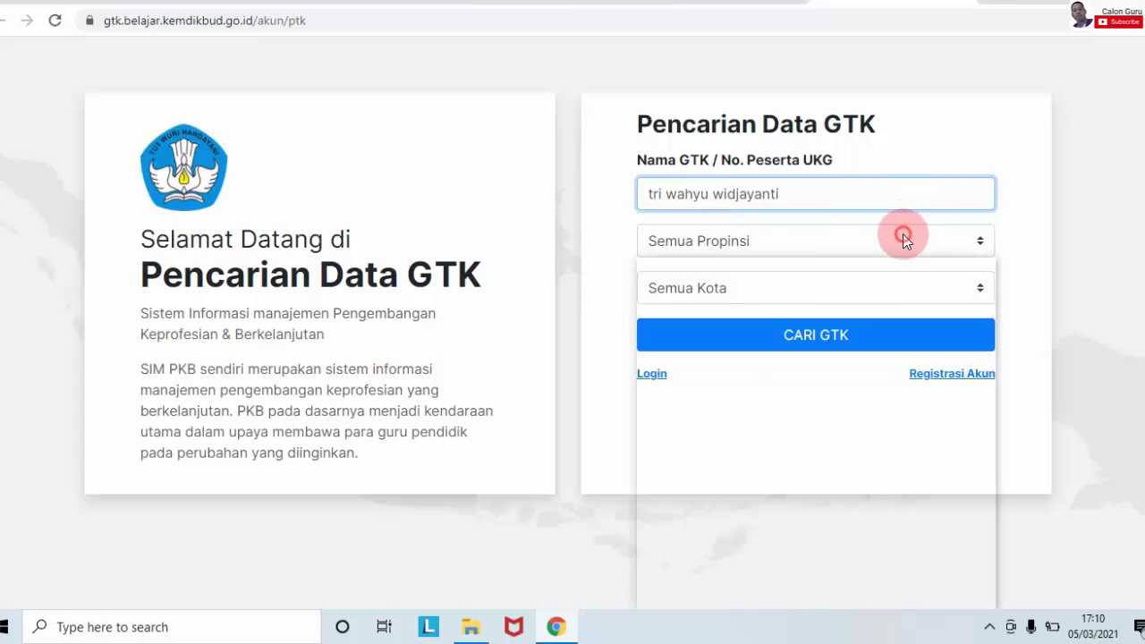
{"action": "left_click", "coordinate": [828, 545]}
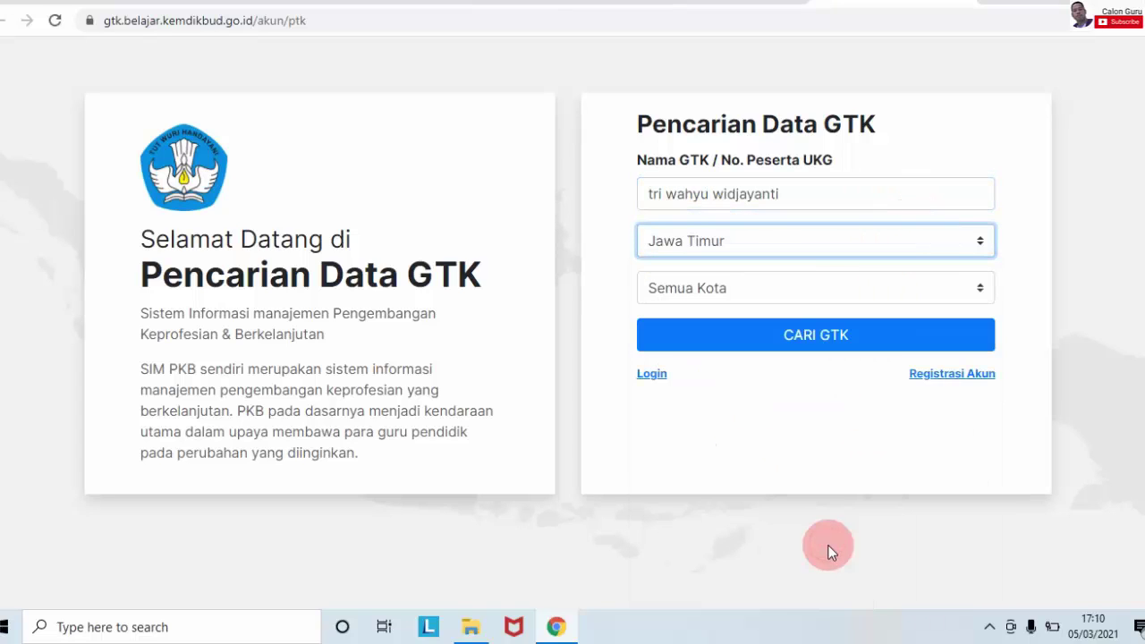
{"action": "left_click", "coordinate": [789, 283]}
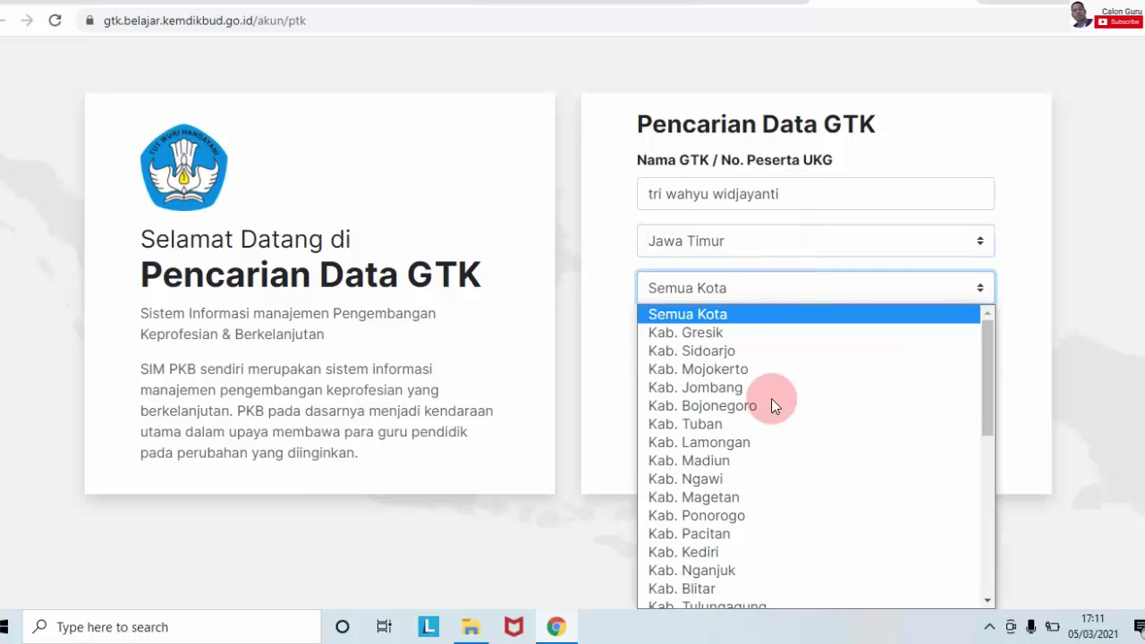
{"action": "left_click", "coordinate": [739, 550]}
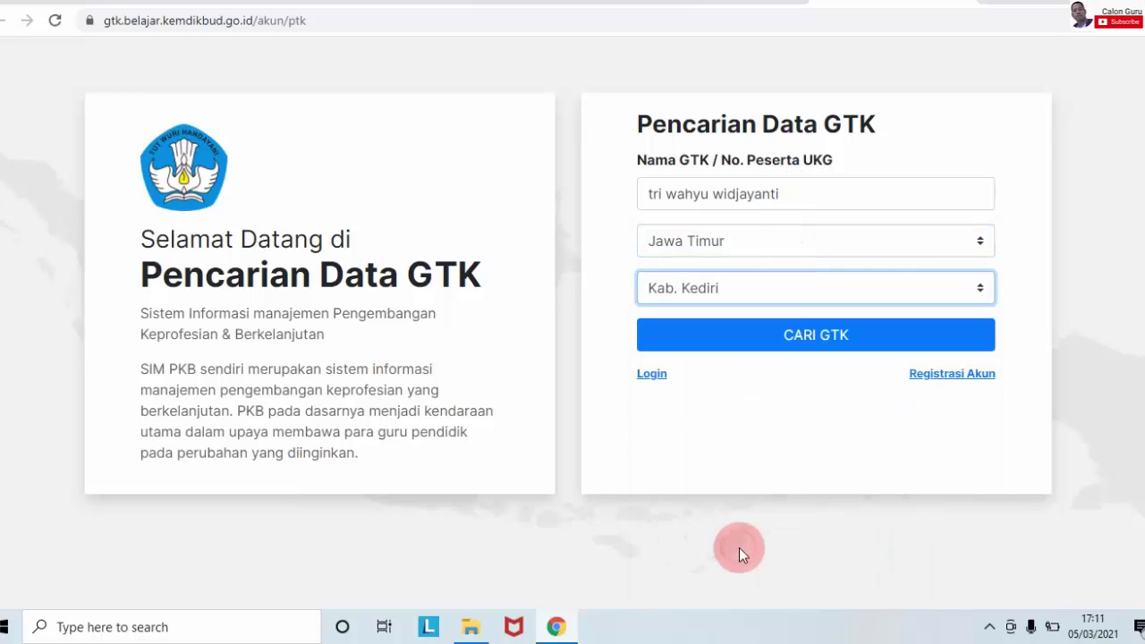
{"action": "left_click", "coordinate": [817, 345]}
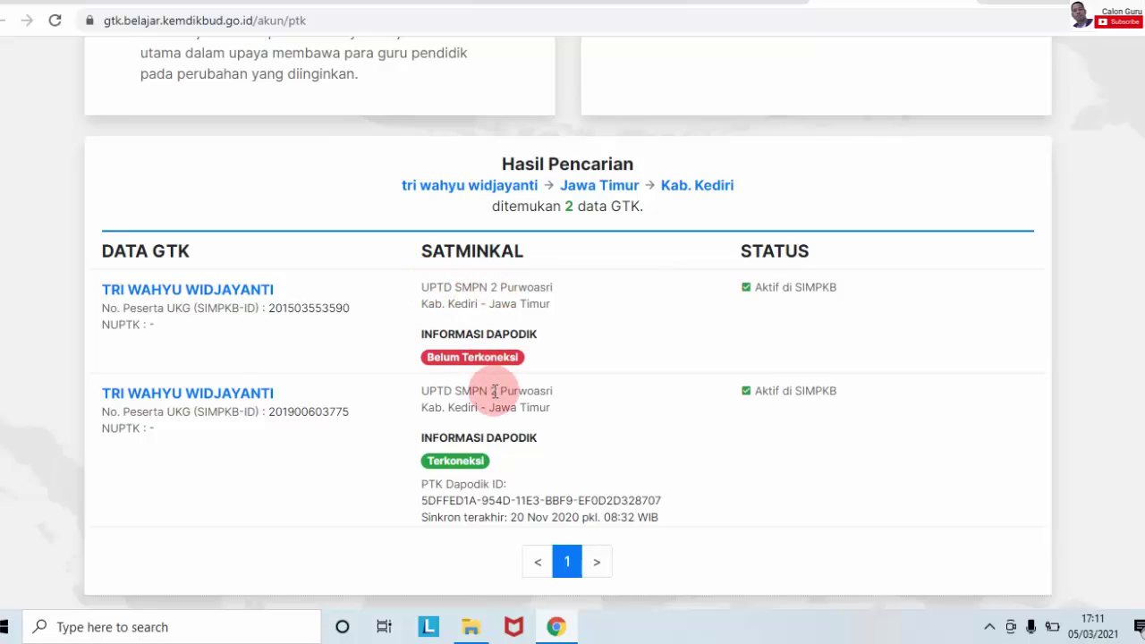
Step: Highlight each Kab. Kediri account's UKG ID to compare them, then go back to the home tab
{"action": "left_click_drag", "start_coordinate": [354, 410], "coordinate": [267, 412]}
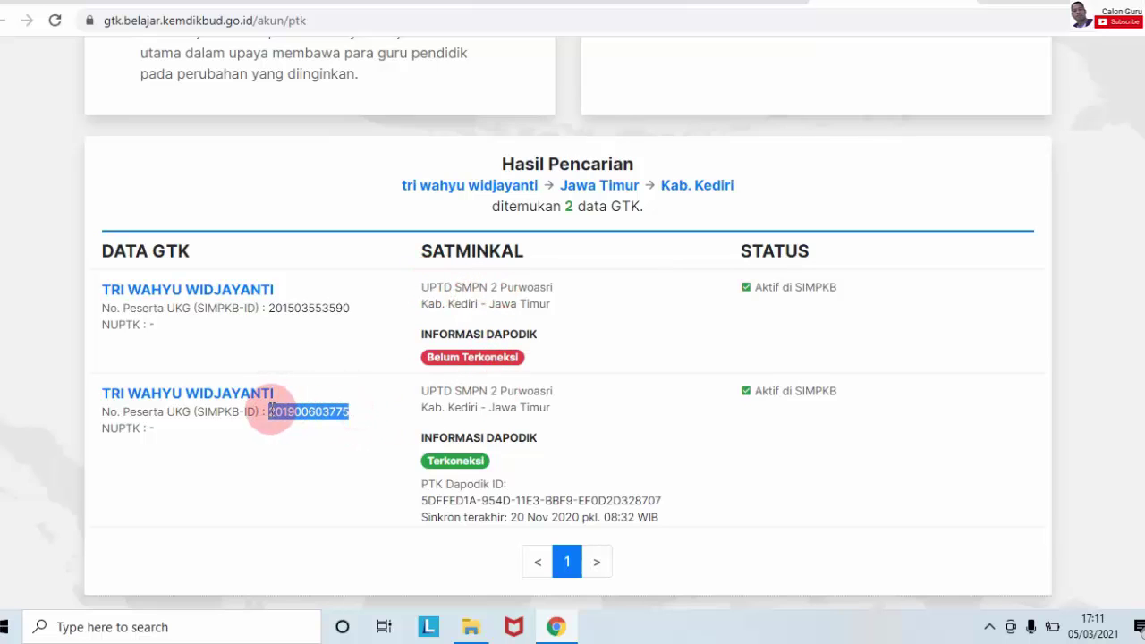
{"action": "left_click_drag", "start_coordinate": [354, 309], "coordinate": [269, 307]}
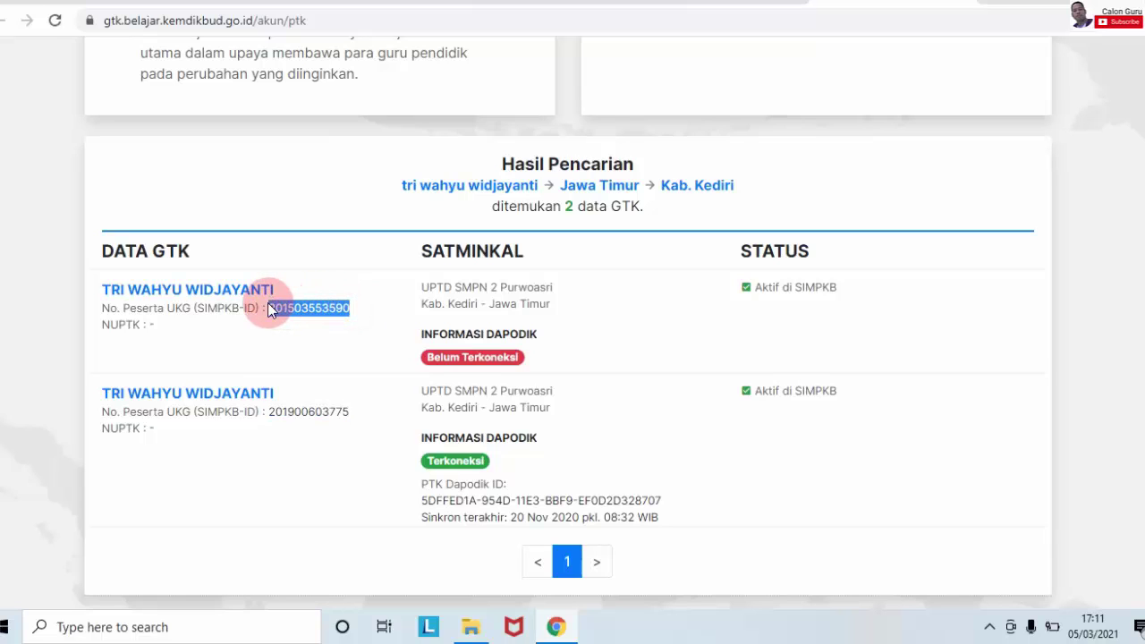
{"action": "left_click", "coordinate": [562, 310]}
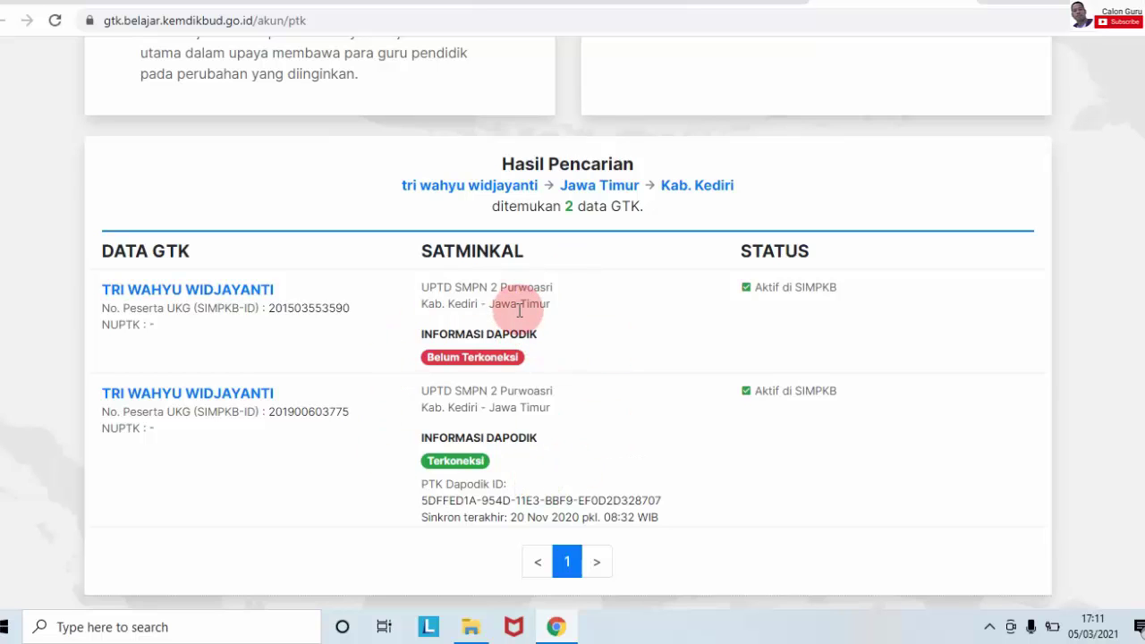
{"action": "left_click", "coordinate": [751, 2]}
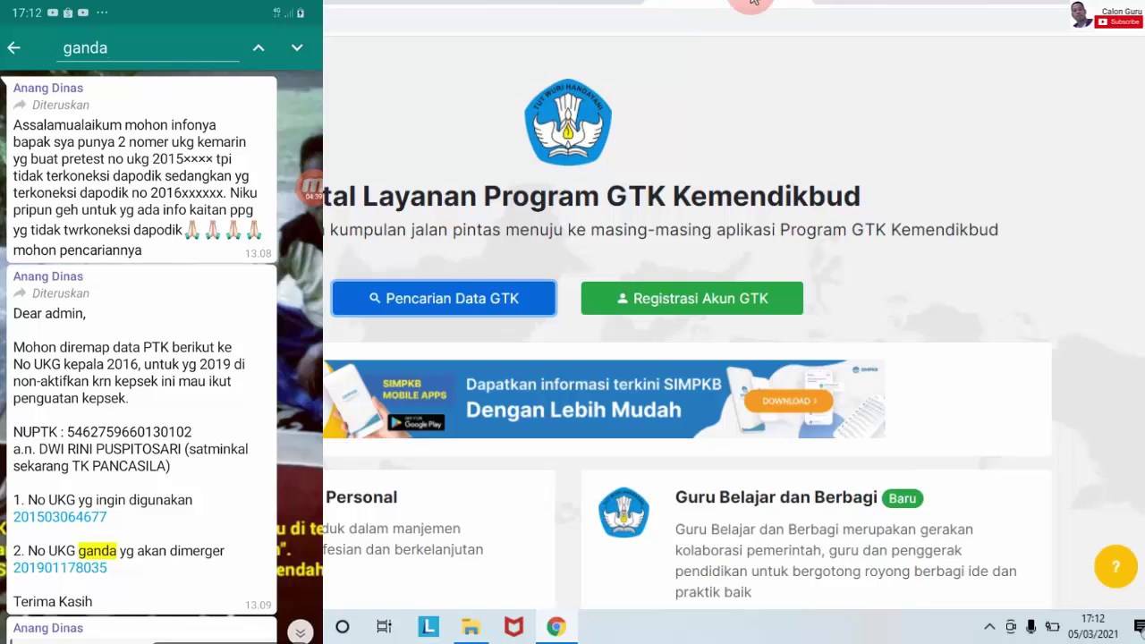
Step: Read the WhatsApp 'ganda' messages about merging duplicate UKG numbers, then return to the search results tab
{"action": "scroll", "coordinate": [141, 358], "scroll_direction": "down", "scroll_amount": 2}
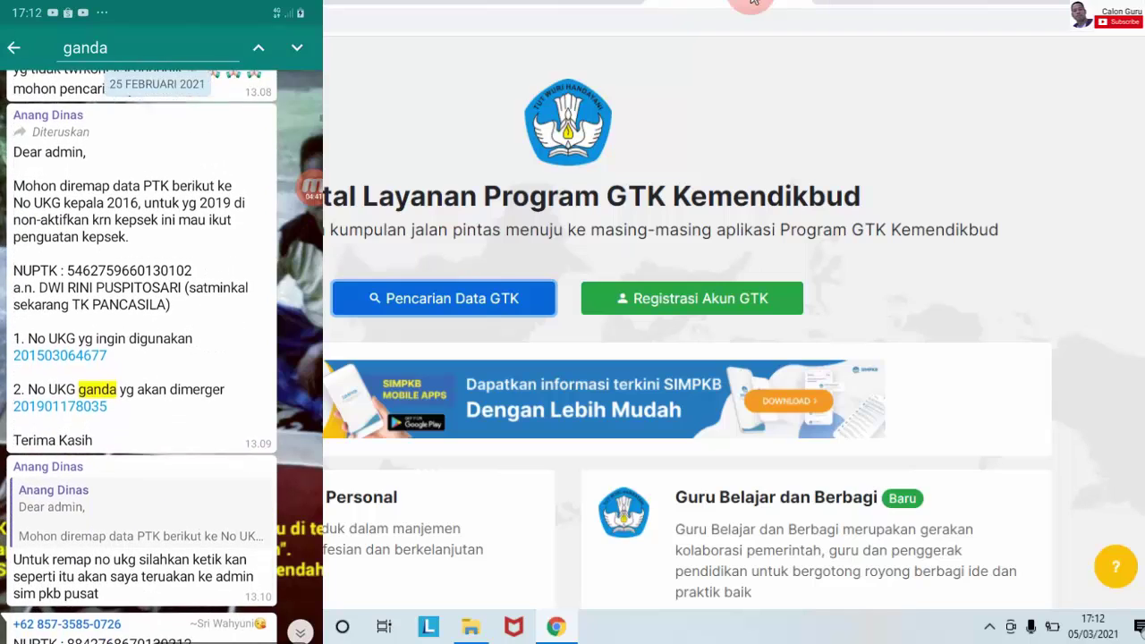
{"action": "scroll", "coordinate": [142, 358], "scroll_direction": "down", "scroll_amount": 1}
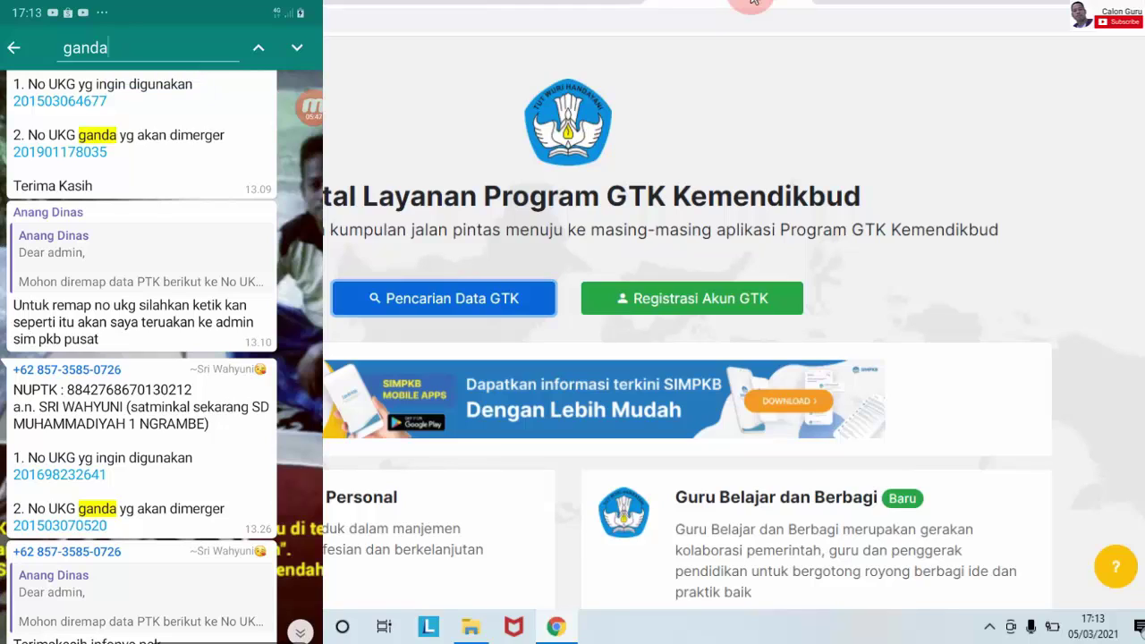
{"action": "left_click", "coordinate": [752, 3]}
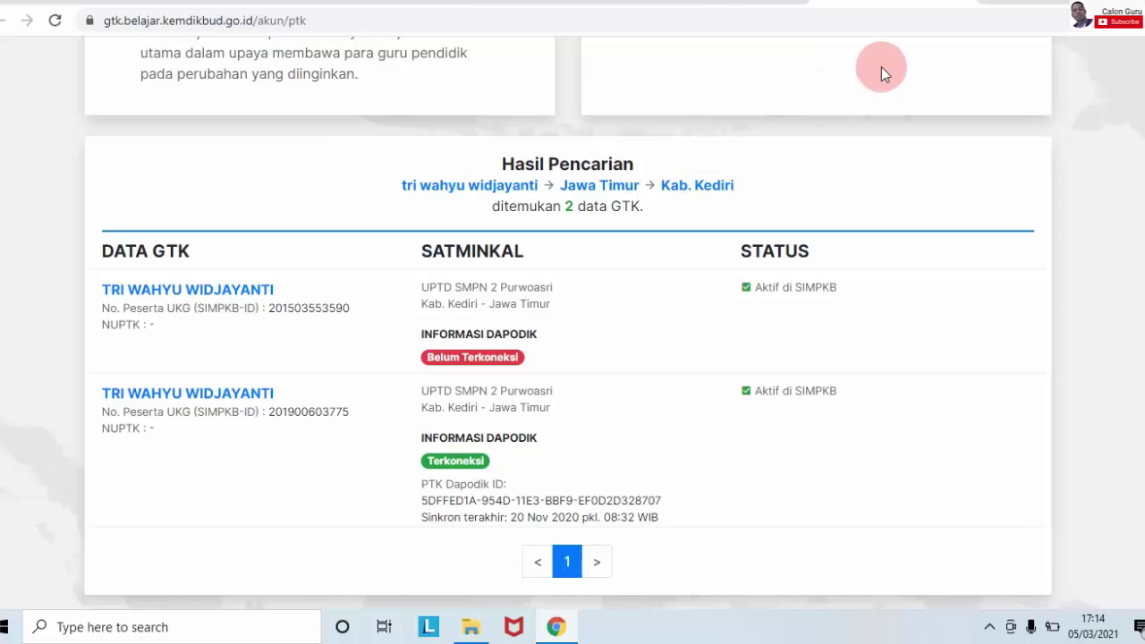
Step: Go back to the portal home tab and open the SIMPKB - Admin / Personal sign-in page
{"action": "left_click", "coordinate": [736, 4]}
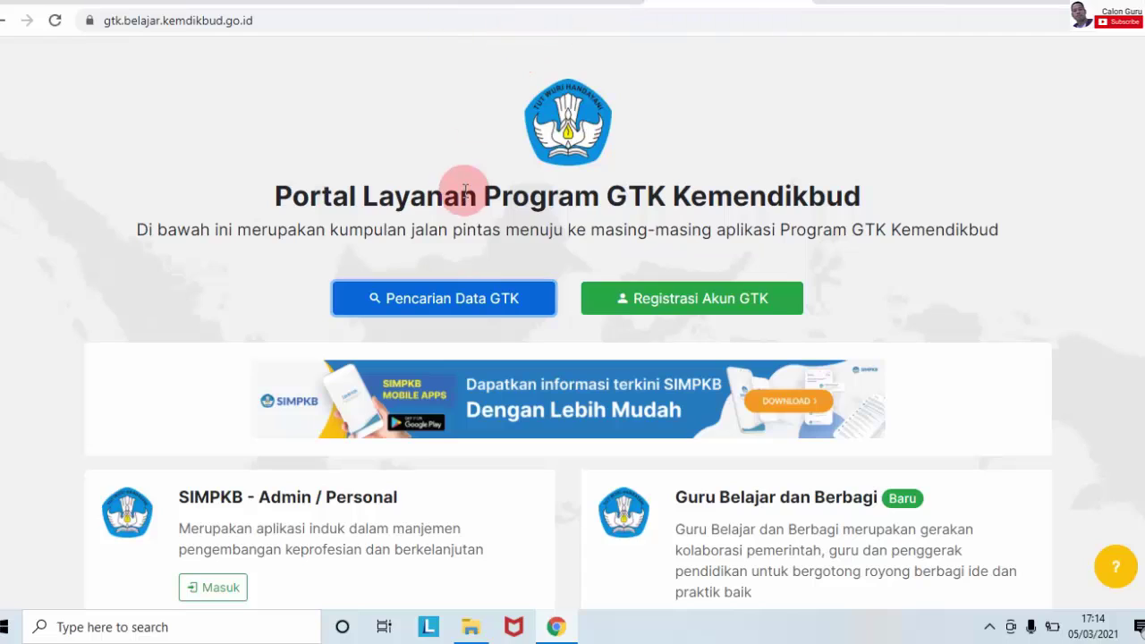
{"action": "left_click", "coordinate": [237, 592]}
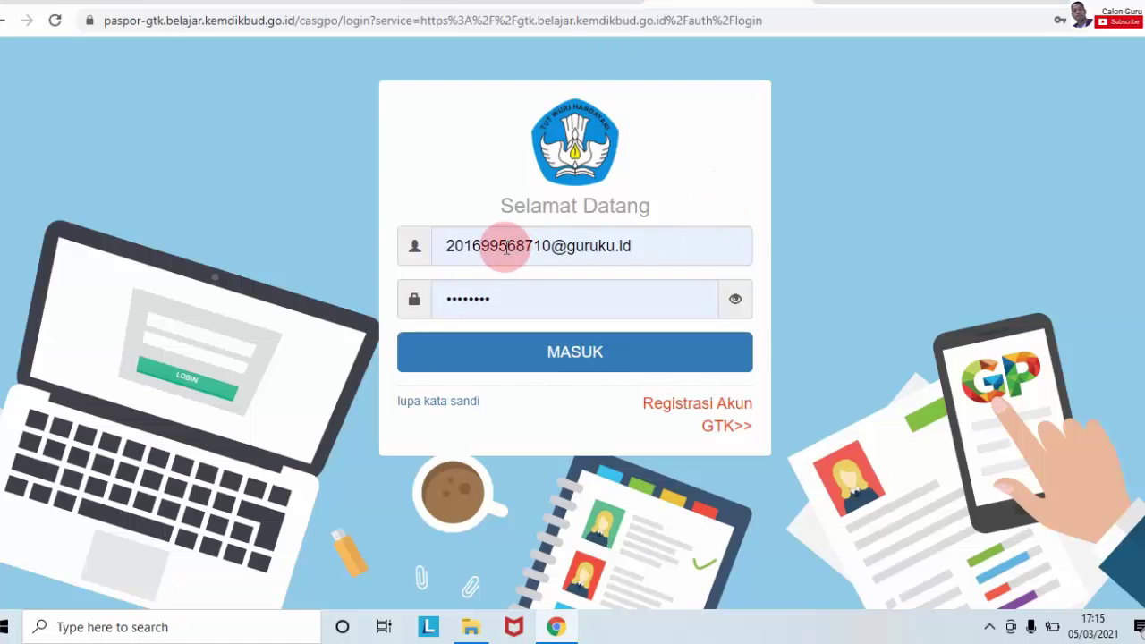
Step: Log in with MASUK and open the Bantuan Akun SIMPKB tile under Info Bantuan Teknis GP
{"action": "left_click", "coordinate": [577, 351]}
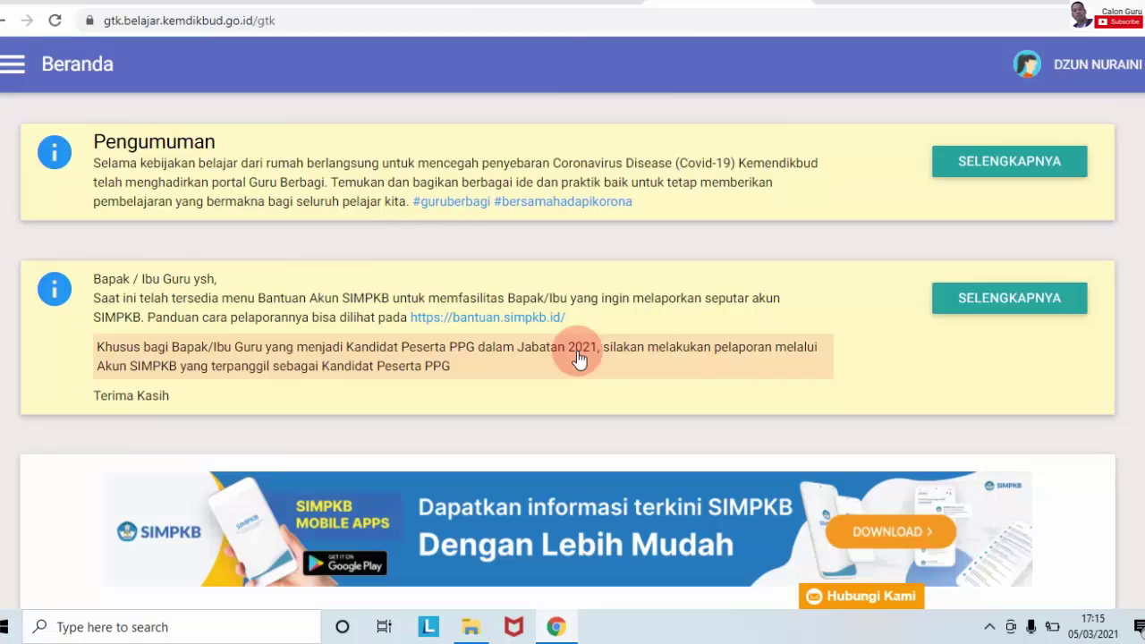
{"action": "scroll", "coordinate": [572, 349], "scroll_direction": "down", "scroll_amount": 4}
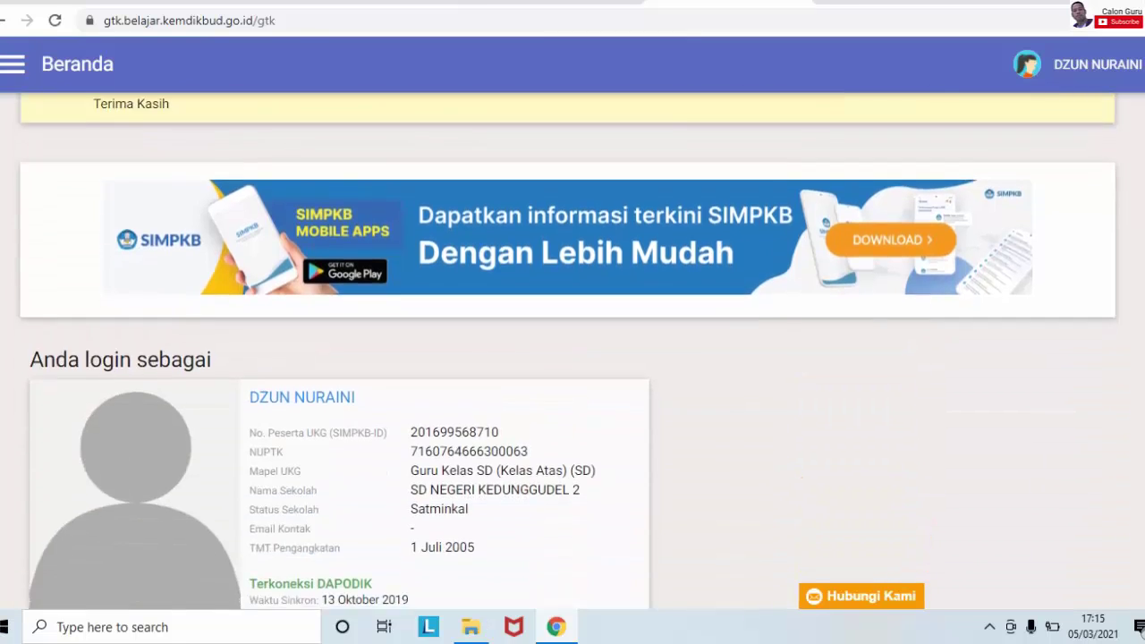
{"action": "scroll", "coordinate": [573, 349], "scroll_direction": "up", "scroll_amount": 4}
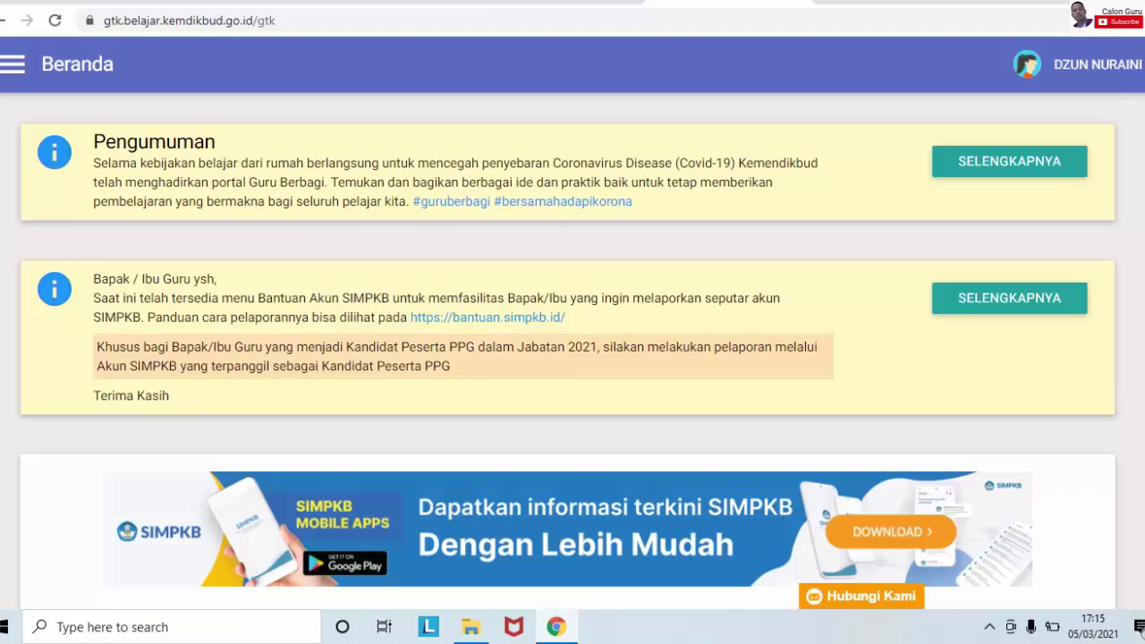
{"action": "scroll", "coordinate": [573, 349], "scroll_direction": "down", "scroll_amount": 10}
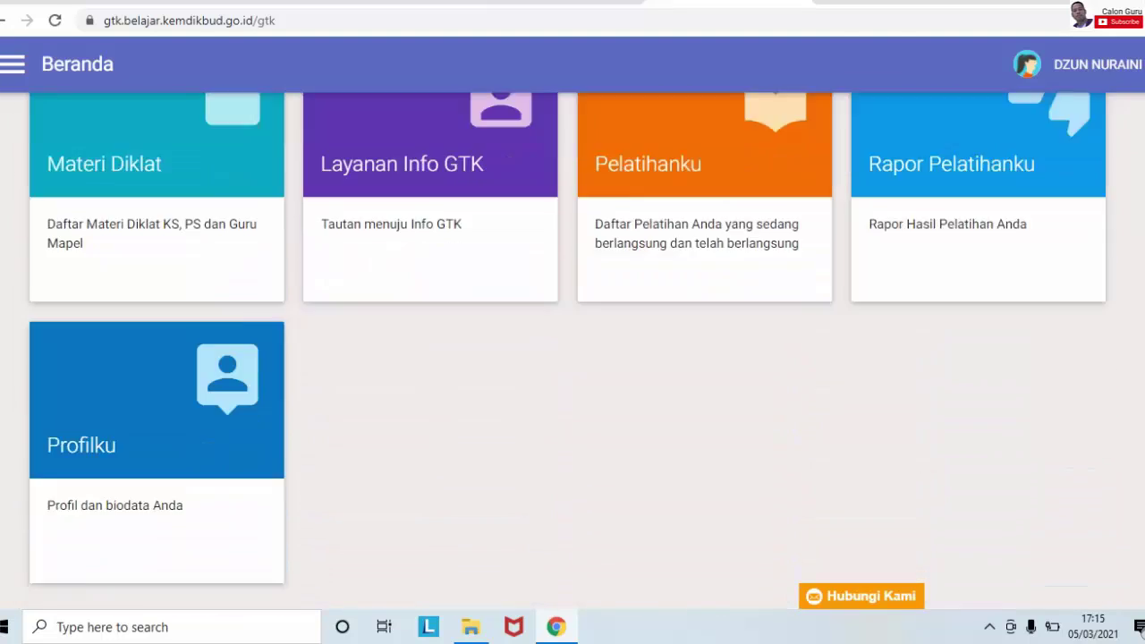
{"action": "scroll", "coordinate": [572, 349], "scroll_direction": "down", "scroll_amount": 3}
{"action": "scroll", "coordinate": [572, 349], "scroll_direction": "down", "scroll_amount": 1}
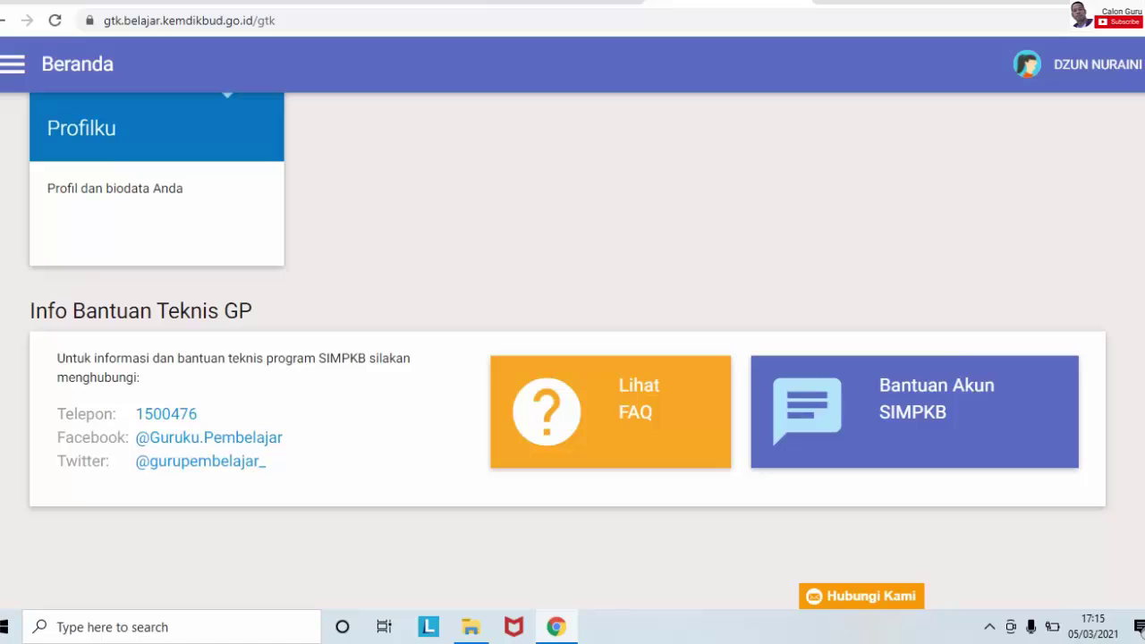
{"action": "left_click", "coordinate": [941, 402]}
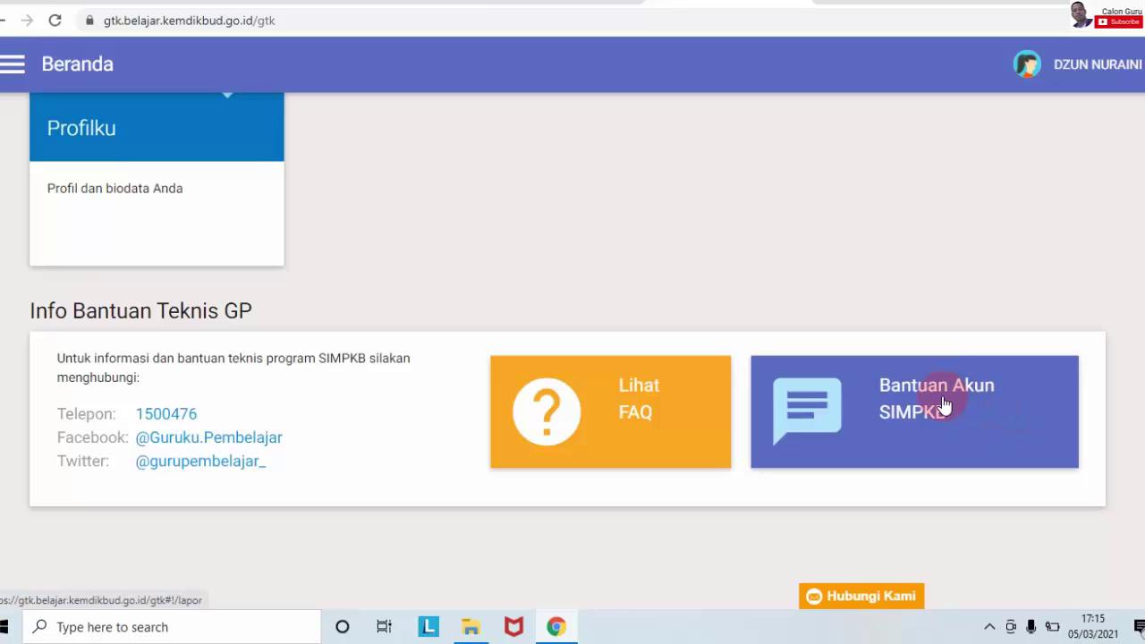
{"action": "left_click", "coordinate": [944, 405]}
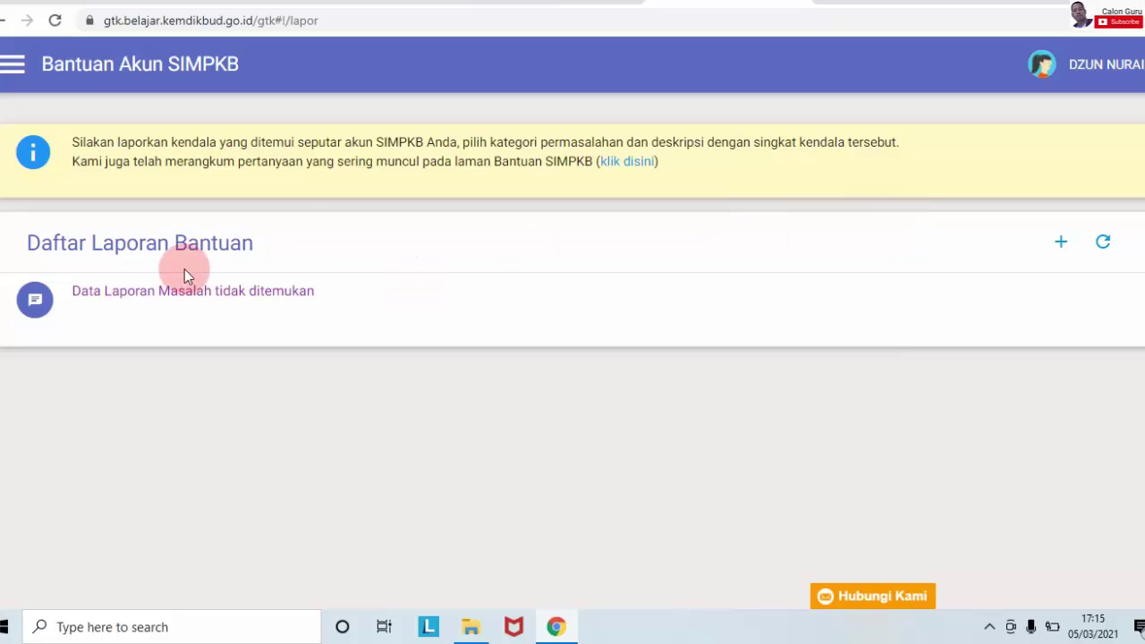
Step: Open the Lapor Permasalahan SIMPKB form with the + button and look over its problem types
{"action": "left_click", "coordinate": [1061, 241]}
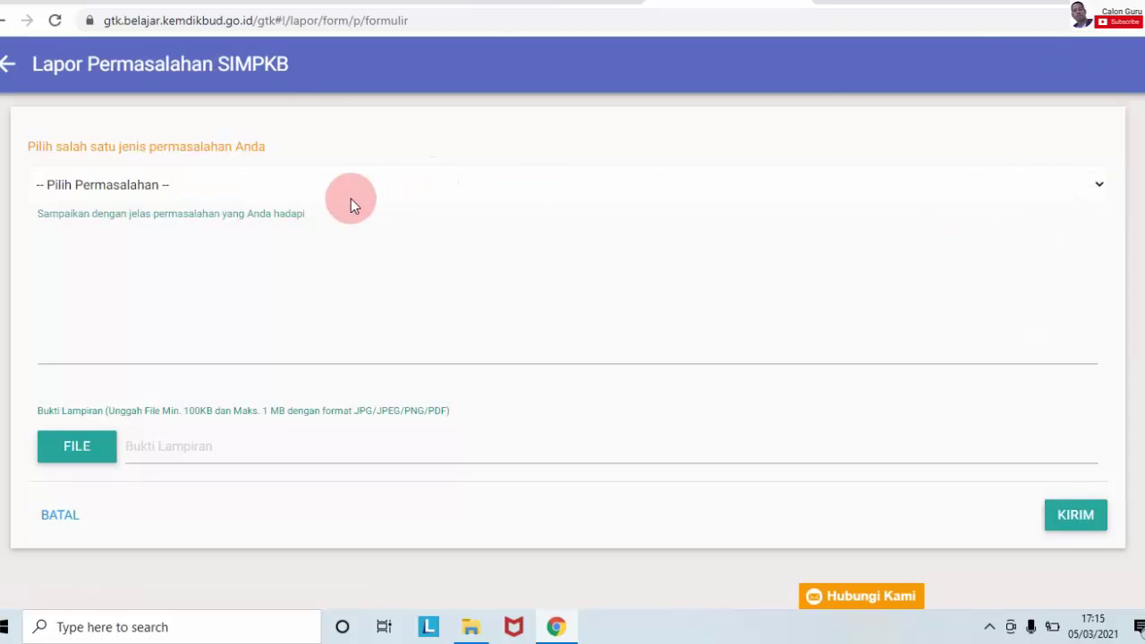
{"action": "left_click", "coordinate": [329, 195]}
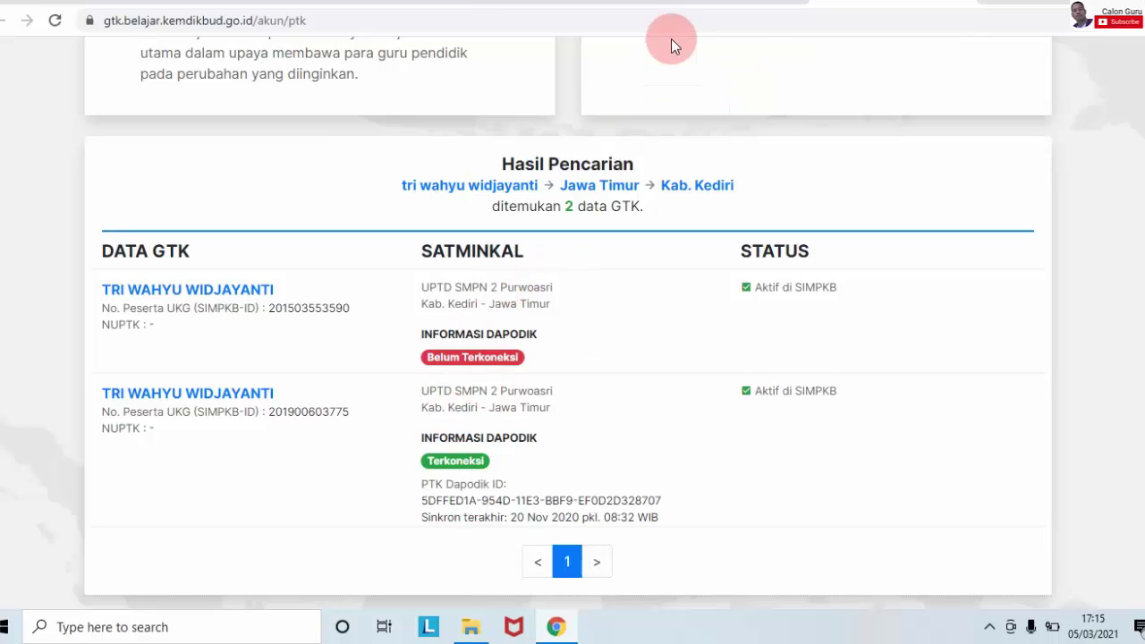
{"action": "left_click", "coordinate": [679, 6]}
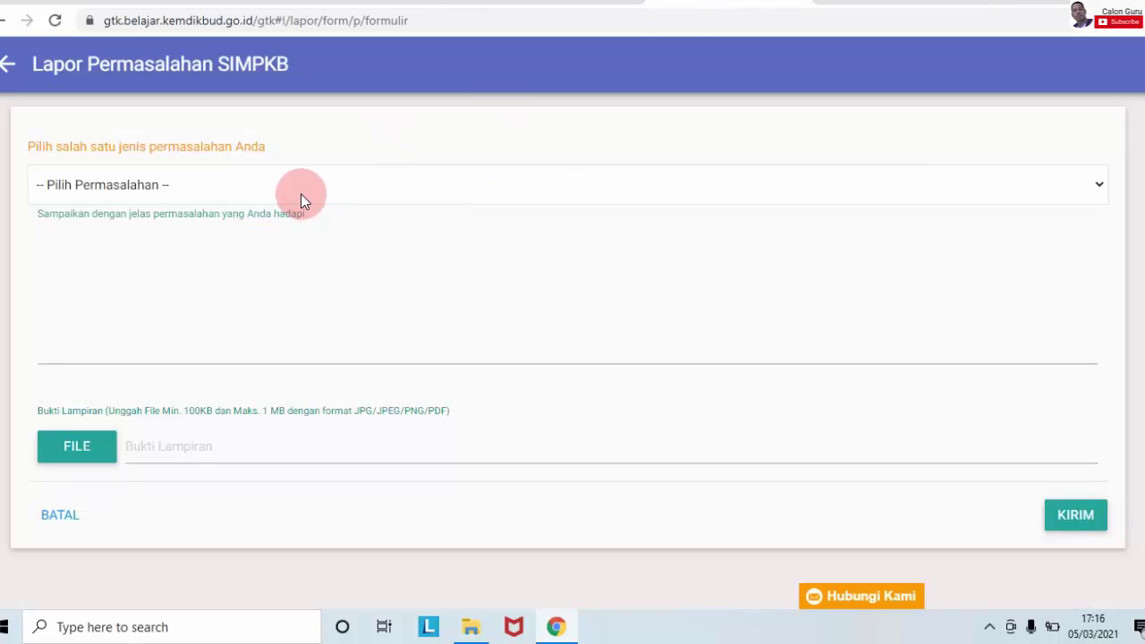
{"action": "left_click", "coordinate": [301, 193]}
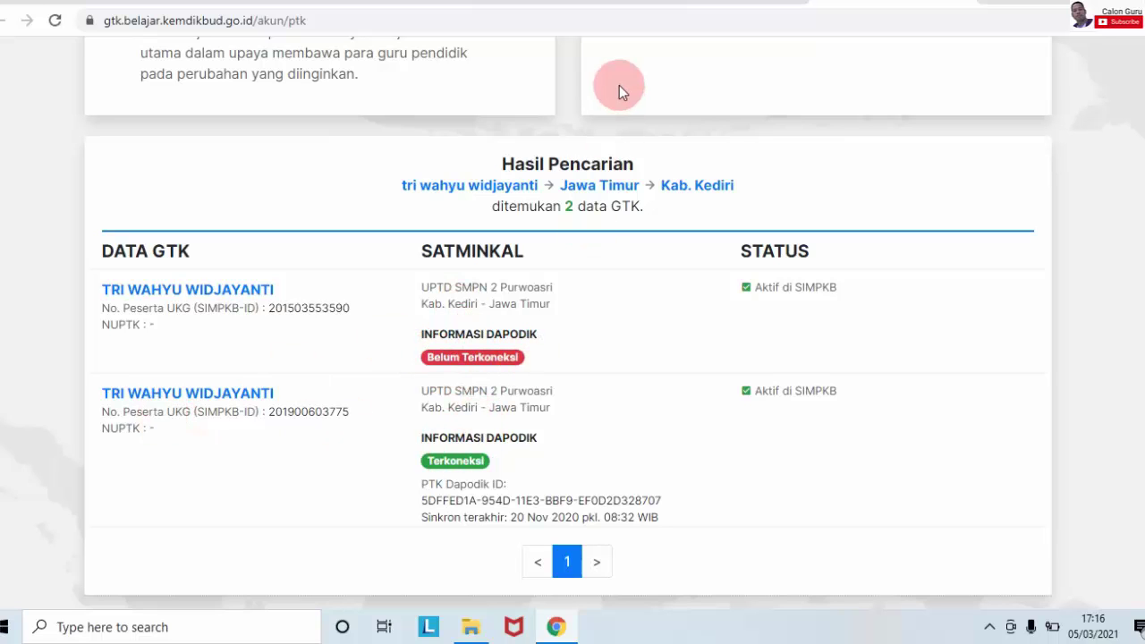
{"action": "left_click", "coordinate": [709, 2]}
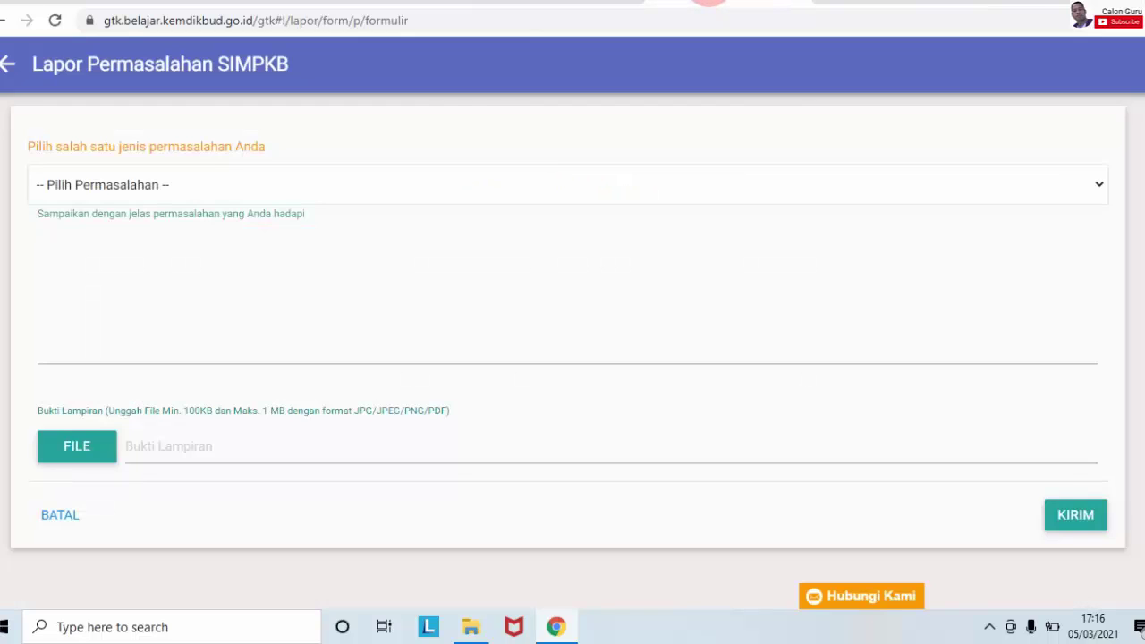
Step: Choose Duplikasi Akun SIMPKB in Pilih Permasalahan and review the pre-filled account details
{"action": "left_click", "coordinate": [602, 185]}
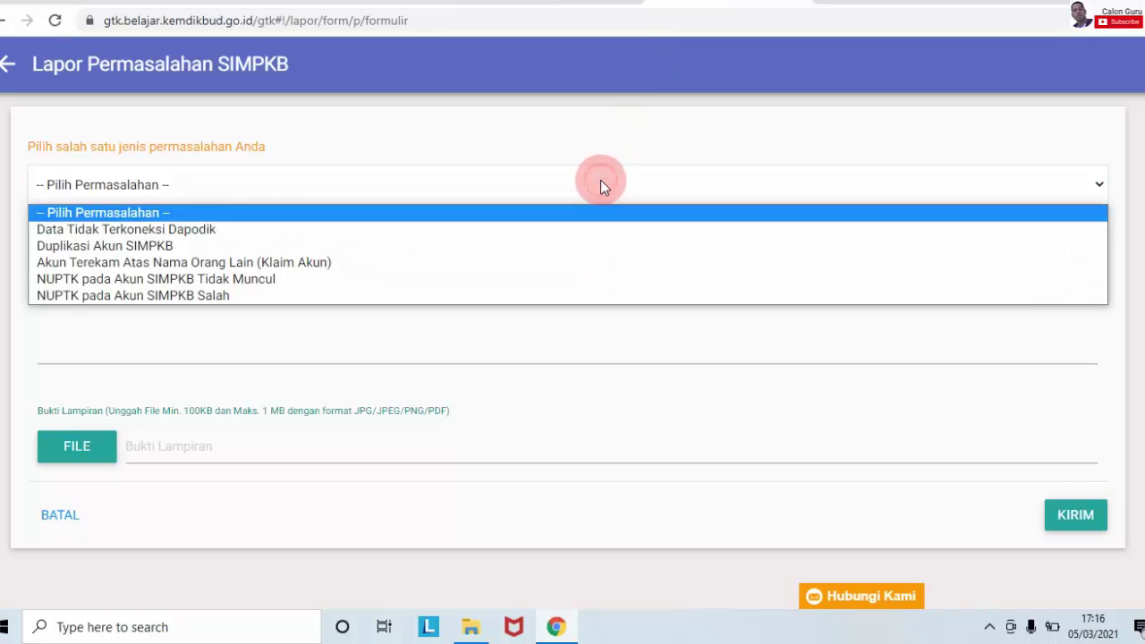
{"action": "left_click", "coordinate": [454, 257]}
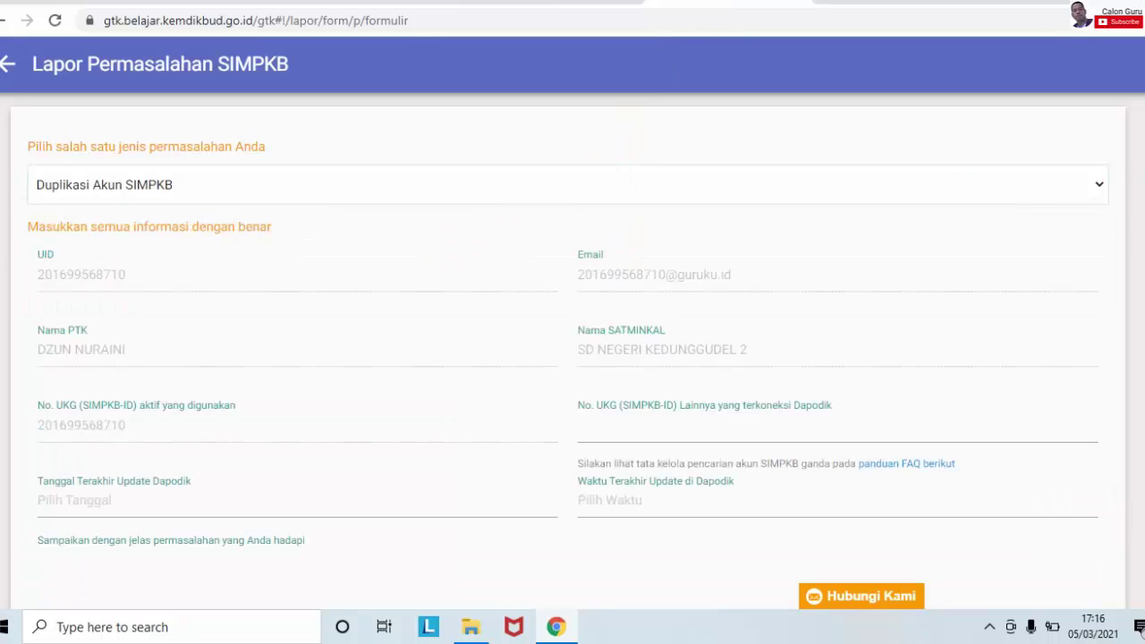
{"action": "scroll", "coordinate": [572, 349], "scroll_direction": "down", "scroll_amount": 1}
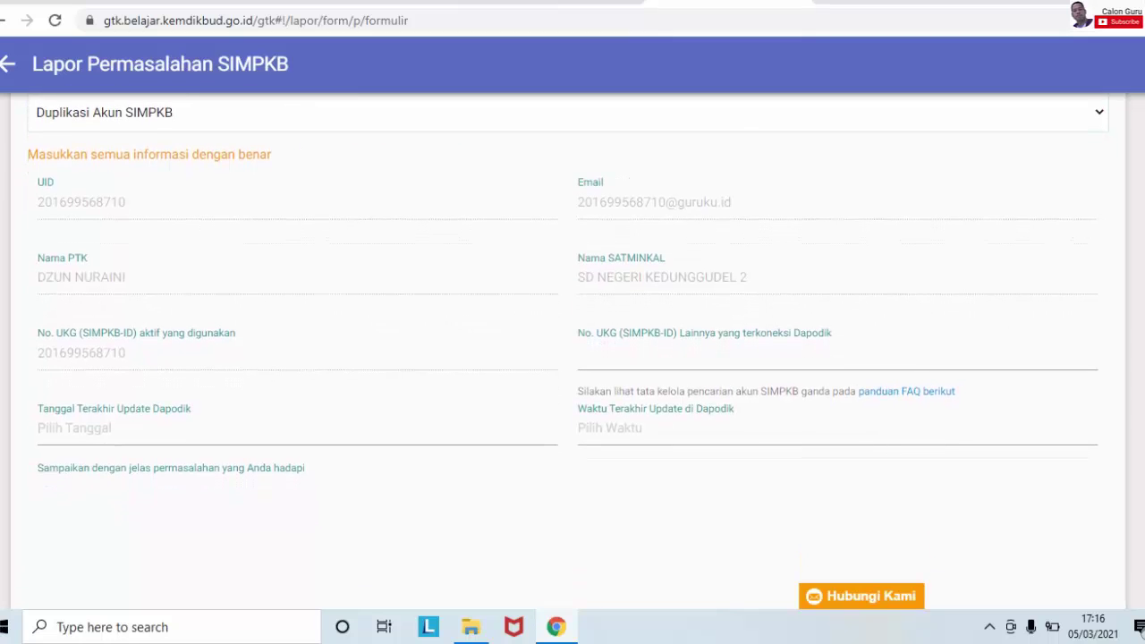
{"action": "scroll", "coordinate": [572, 349], "scroll_direction": "down", "scroll_amount": 1}
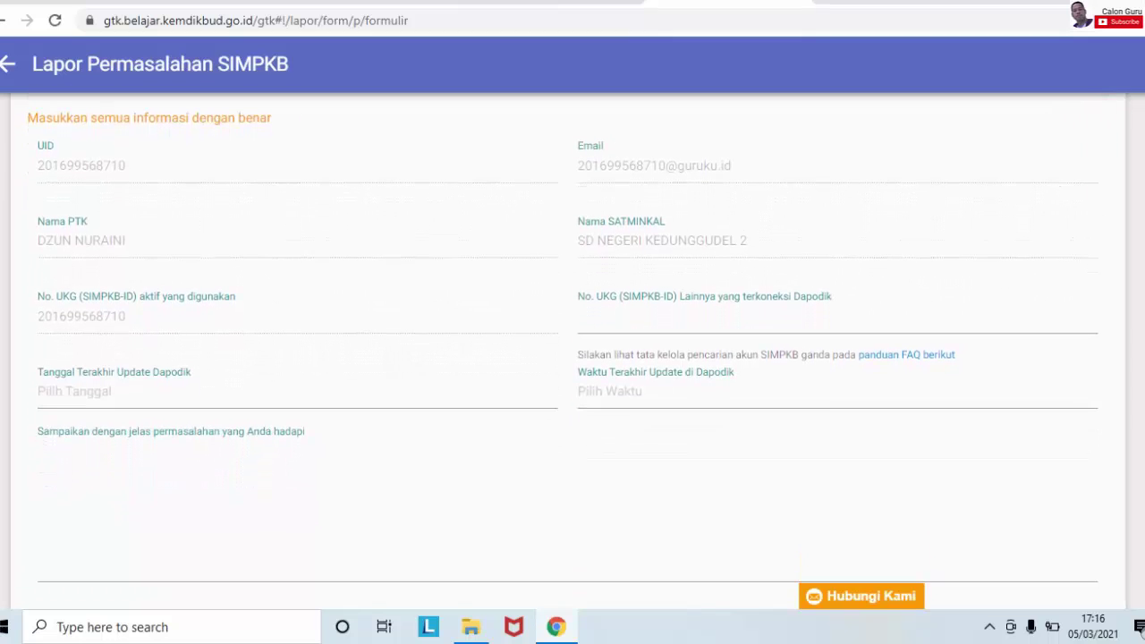
{"action": "scroll", "coordinate": [572, 349], "scroll_direction": "up", "scroll_amount": 2}
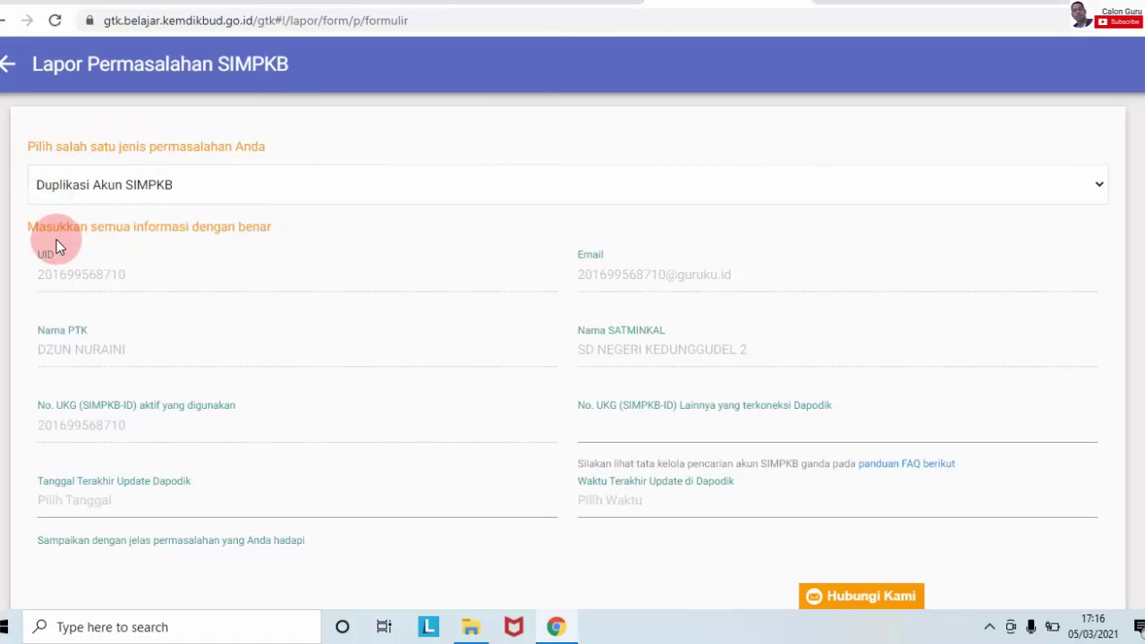
{"action": "left_click", "coordinate": [94, 276]}
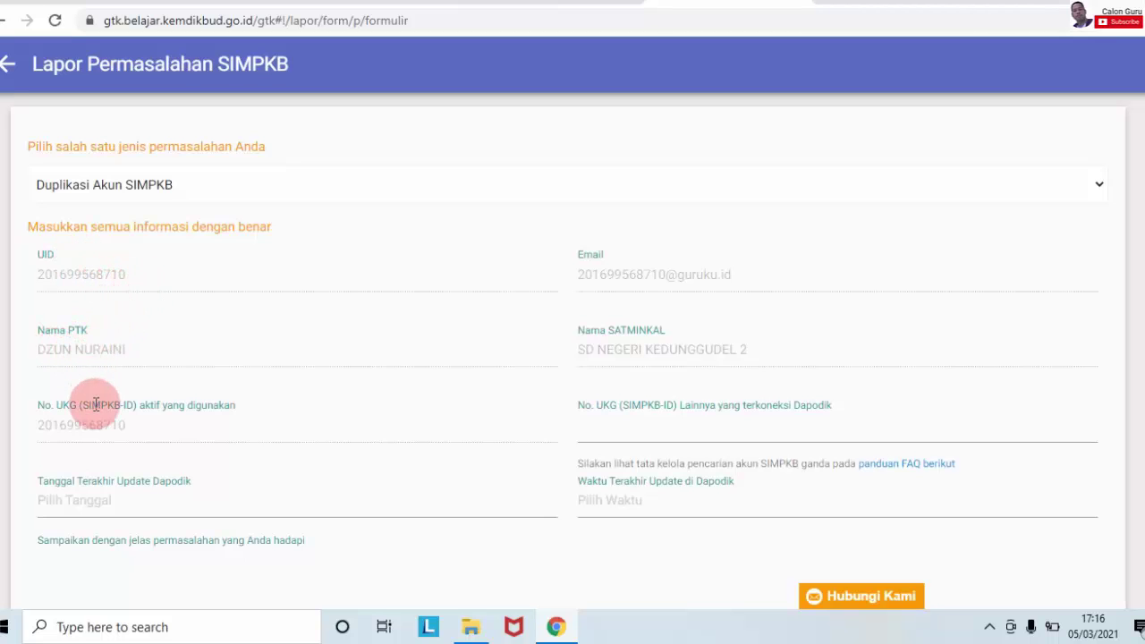
{"action": "left_click", "coordinate": [100, 504]}
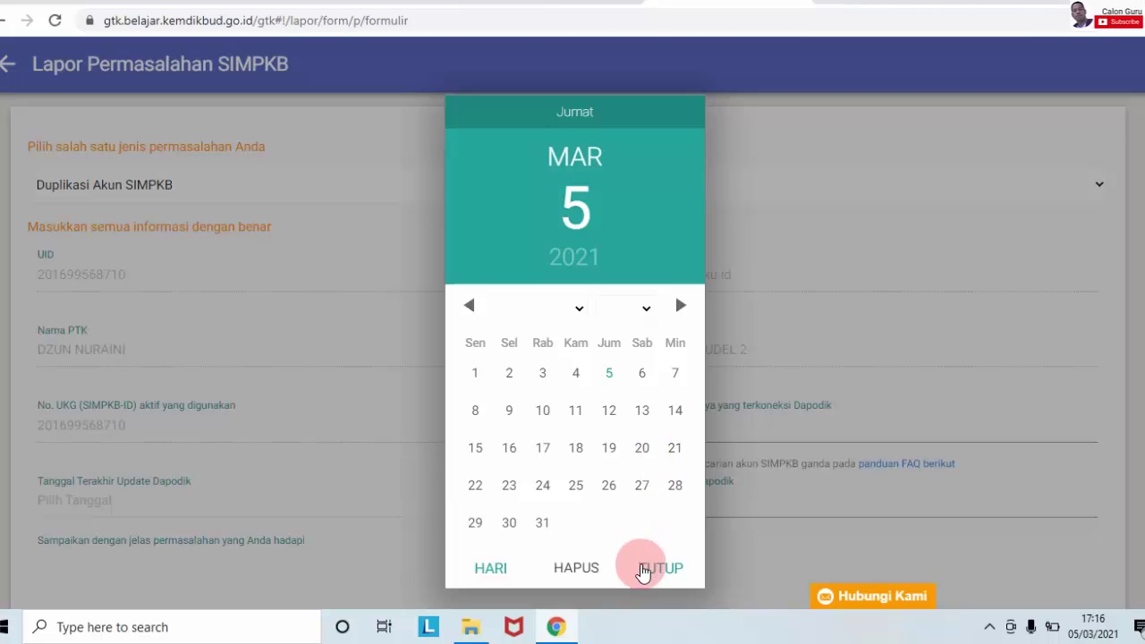
{"action": "left_click", "coordinate": [642, 573]}
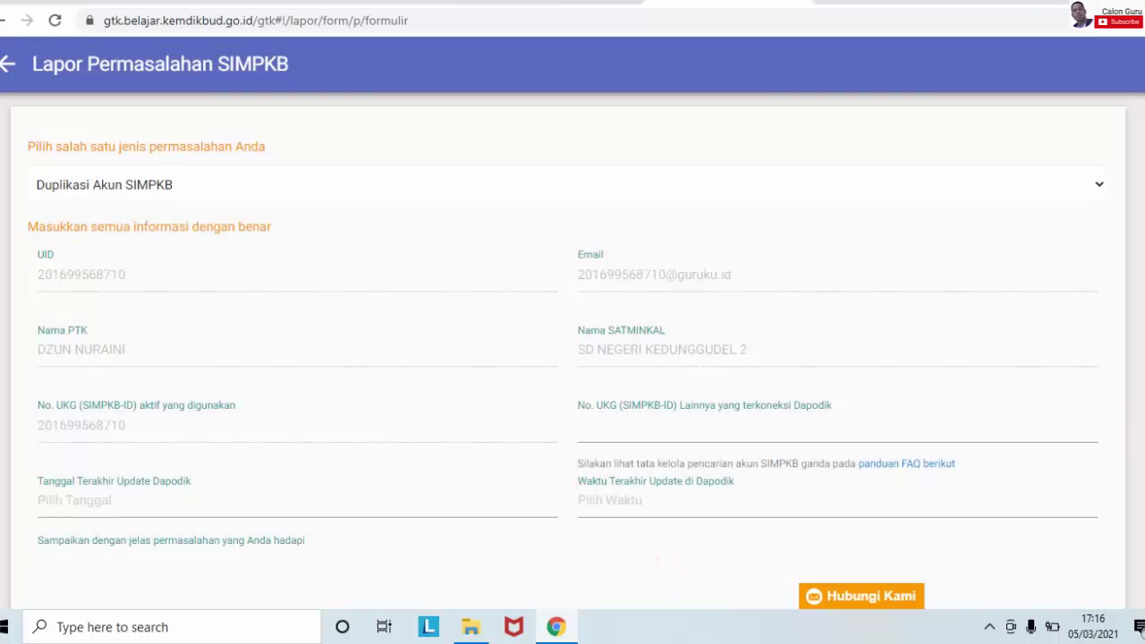
{"action": "scroll", "coordinate": [569, 358], "scroll_direction": "down", "scroll_amount": 2}
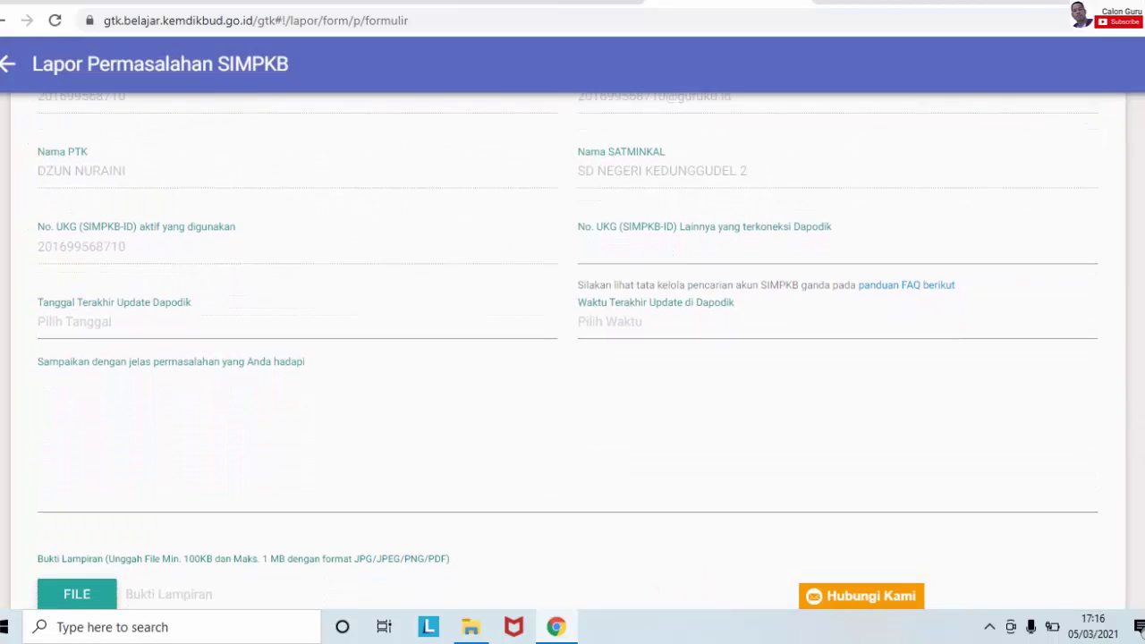
{"action": "left_click", "coordinate": [779, 379]}
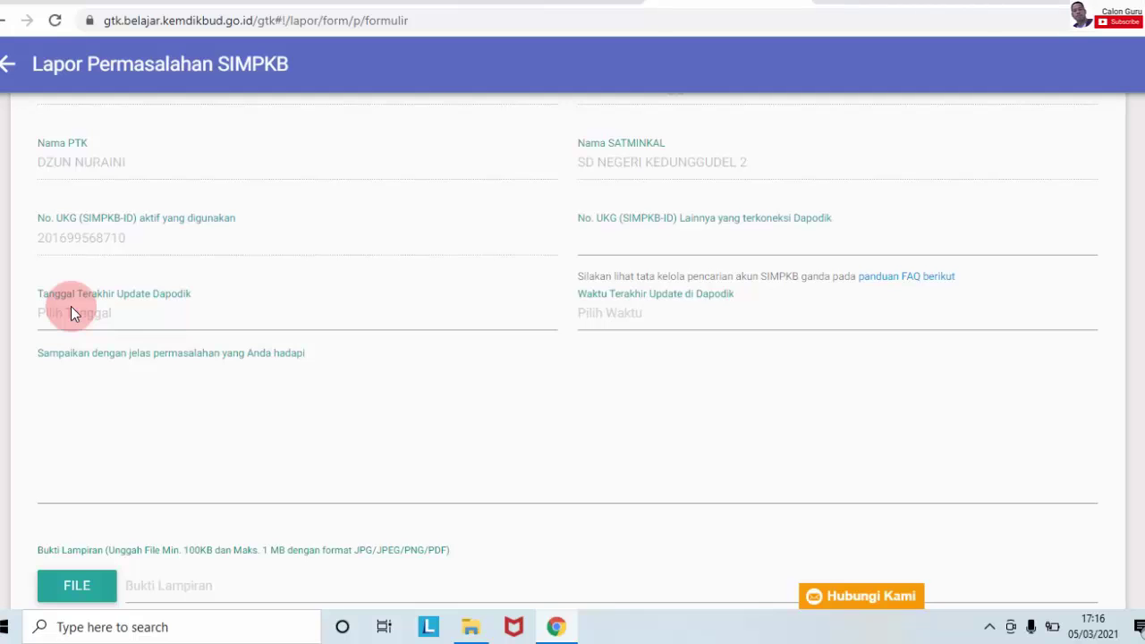
{"action": "left_click", "coordinate": [861, 429]}
{"action": "scroll", "coordinate": [568, 335], "scroll_direction": "down", "scroll_amount": 2}
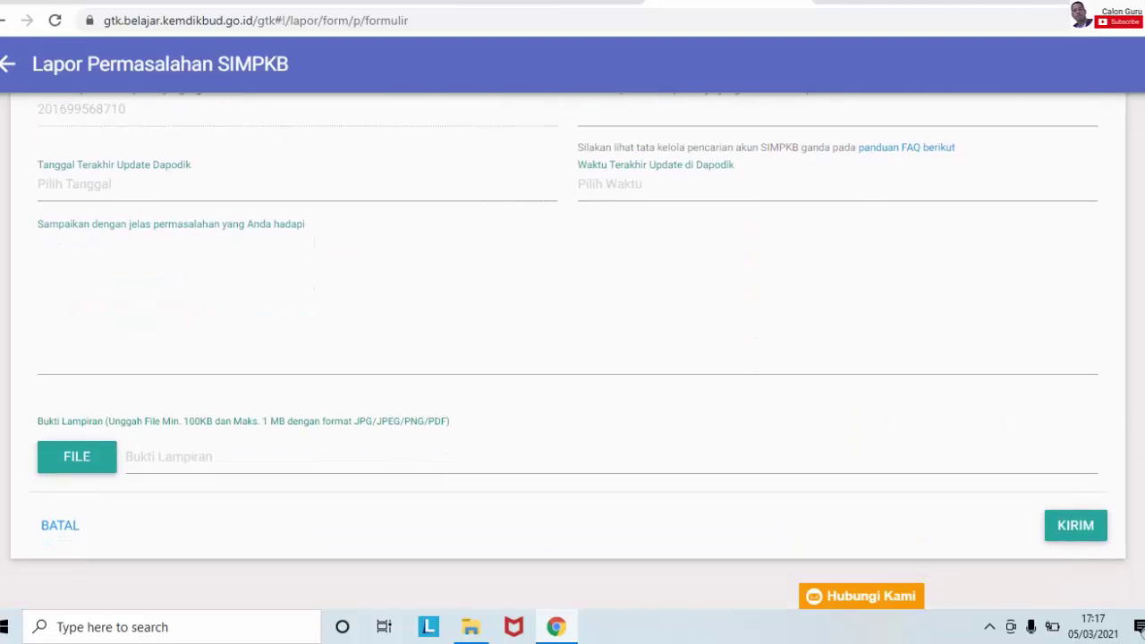
{"action": "scroll", "coordinate": [1139, 211], "scroll_direction": "up", "scroll_amount": 5}
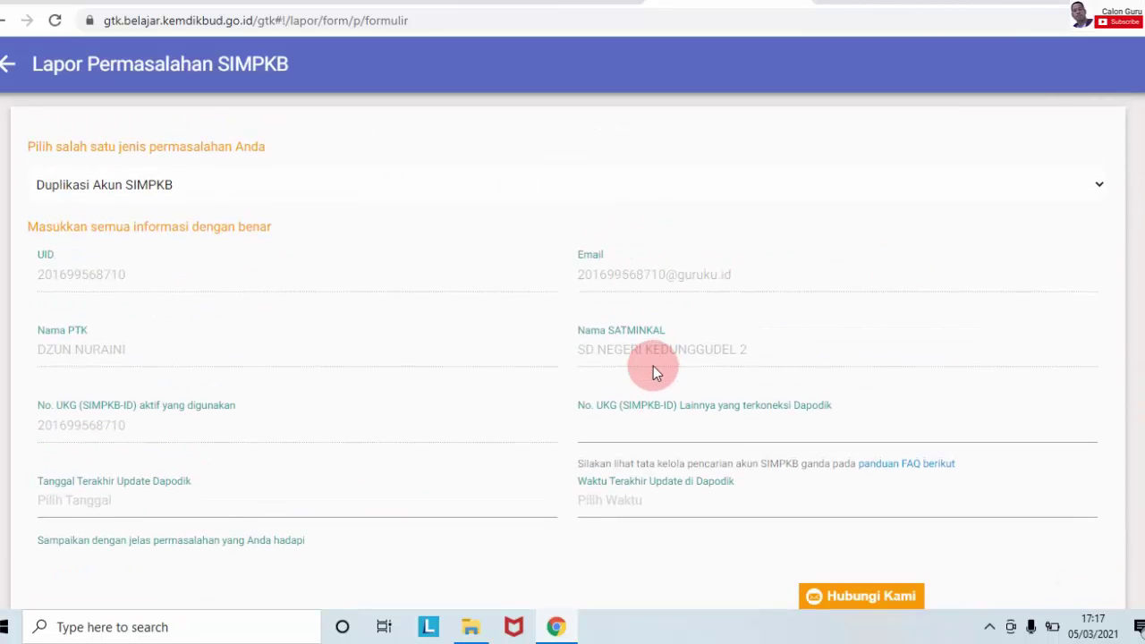
Step: Set Waktu Terakhir Update di Dapodik to 00:00, checking the Cari Akun GTK results for reference
{"action": "left_click", "coordinate": [629, 429]}
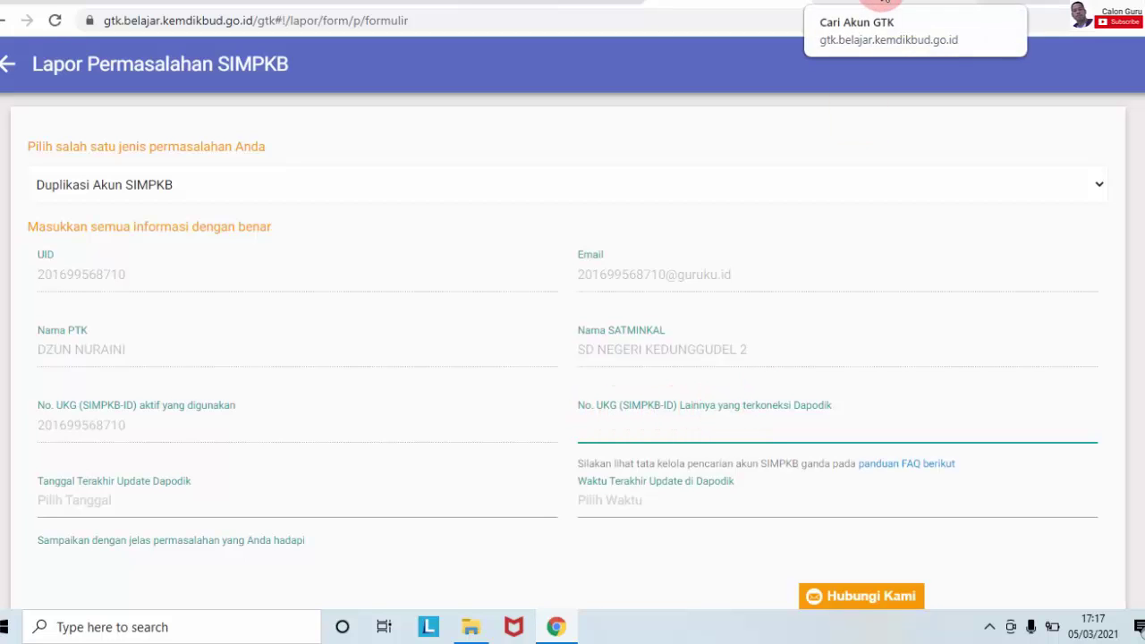
{"action": "left_click", "coordinate": [884, 3]}
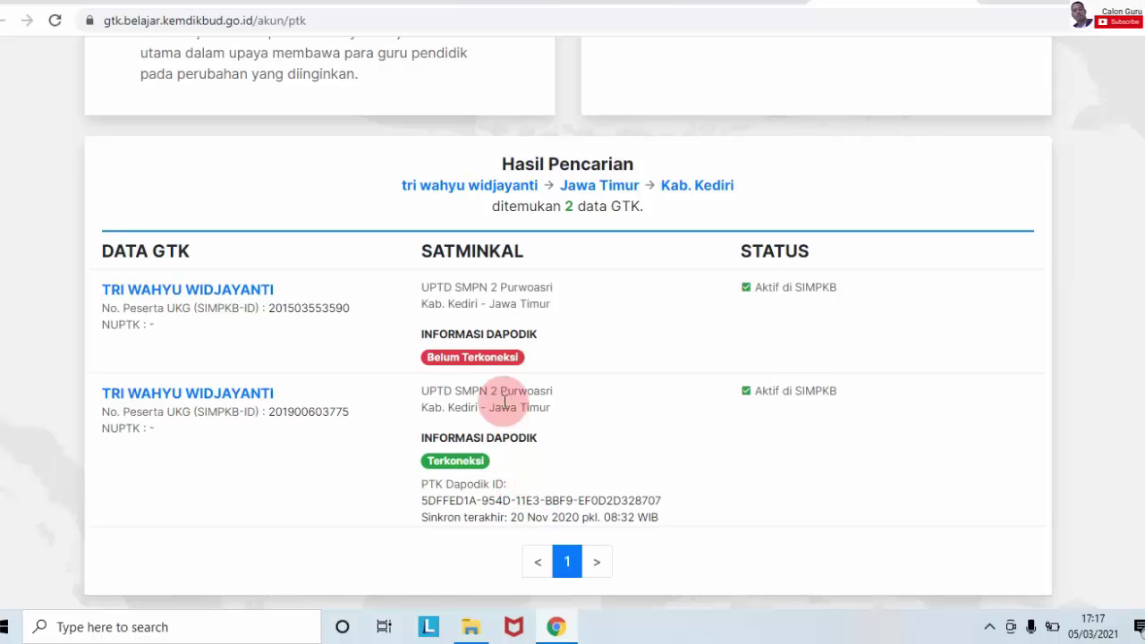
{"action": "left_click", "coordinate": [691, 3]}
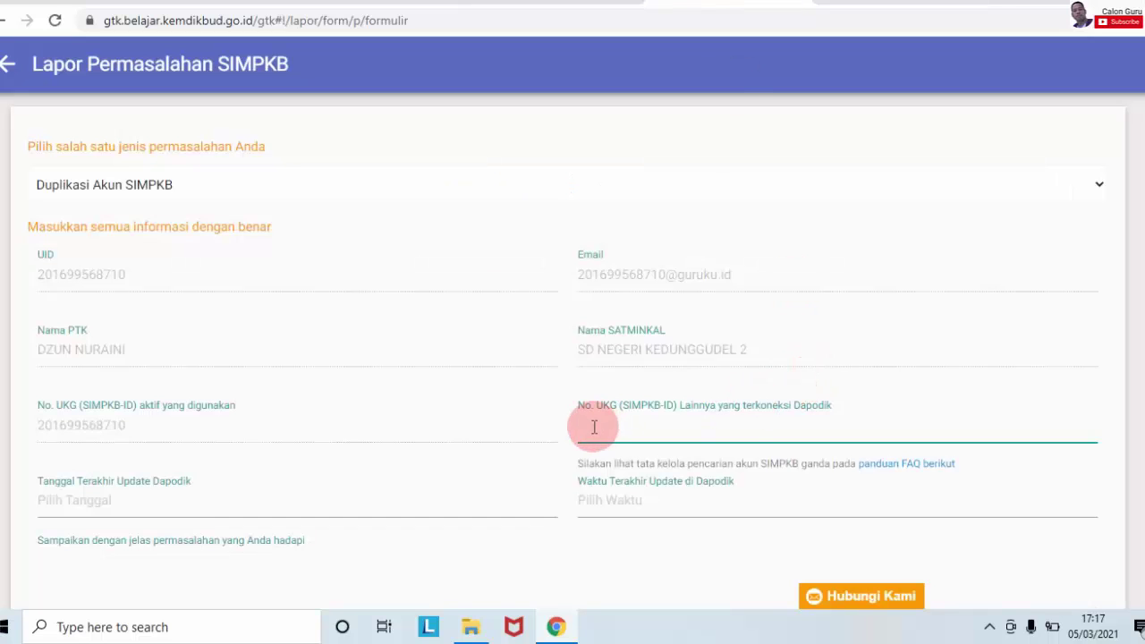
{"action": "scroll", "coordinate": [1129, 349], "scroll_direction": "down", "scroll_amount": 1}
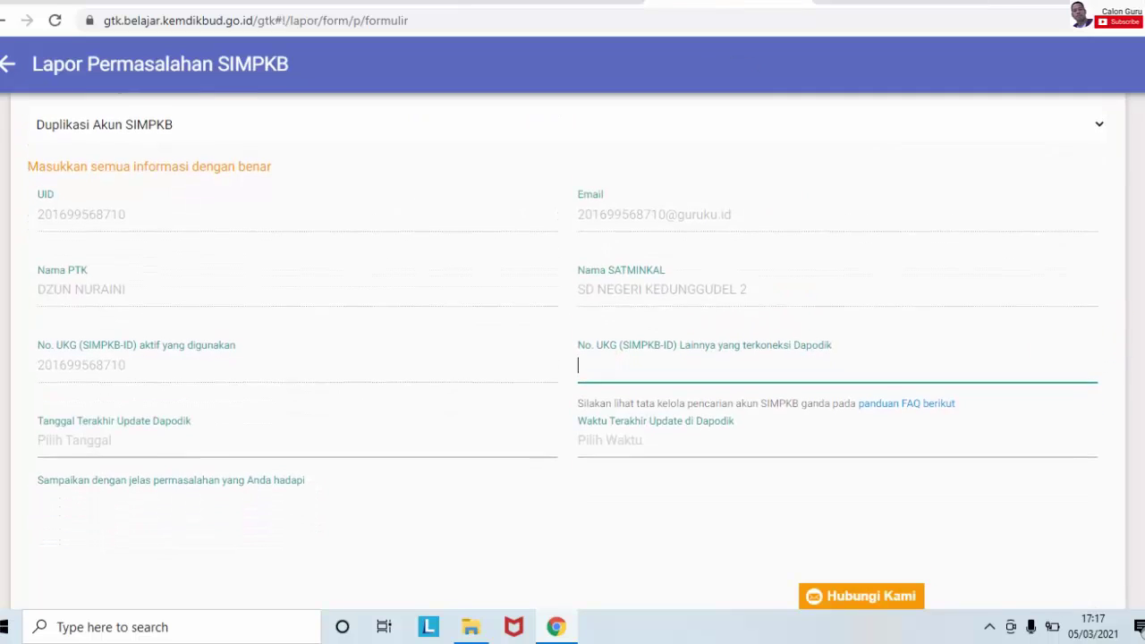
{"action": "scroll", "coordinate": [1129, 349], "scroll_direction": "down", "scroll_amount": 3}
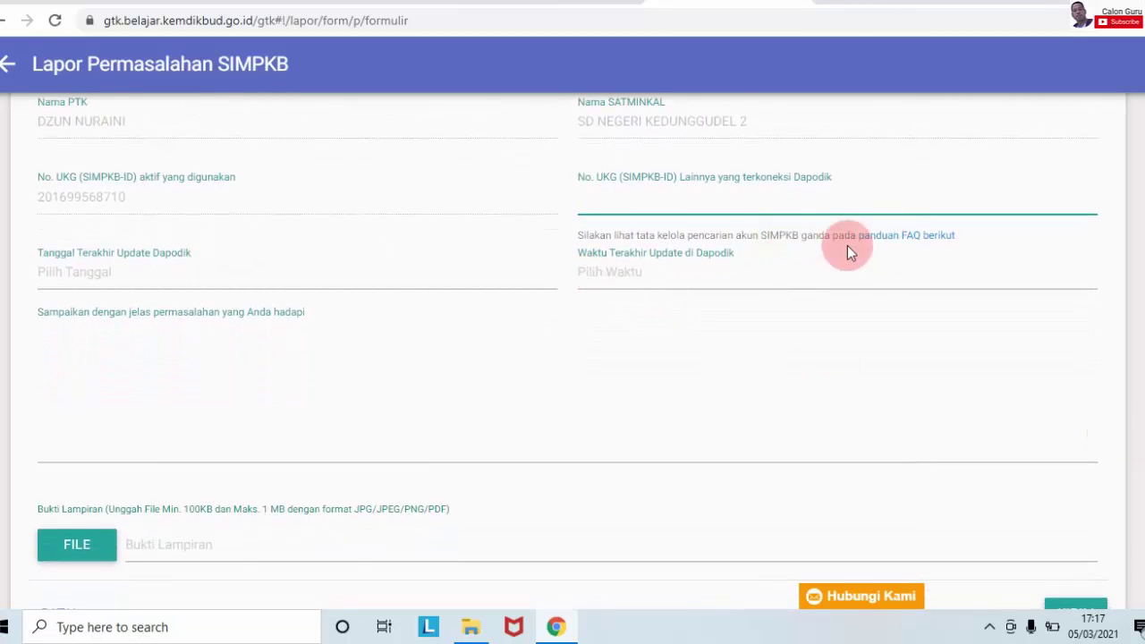
{"action": "left_click", "coordinate": [671, 272]}
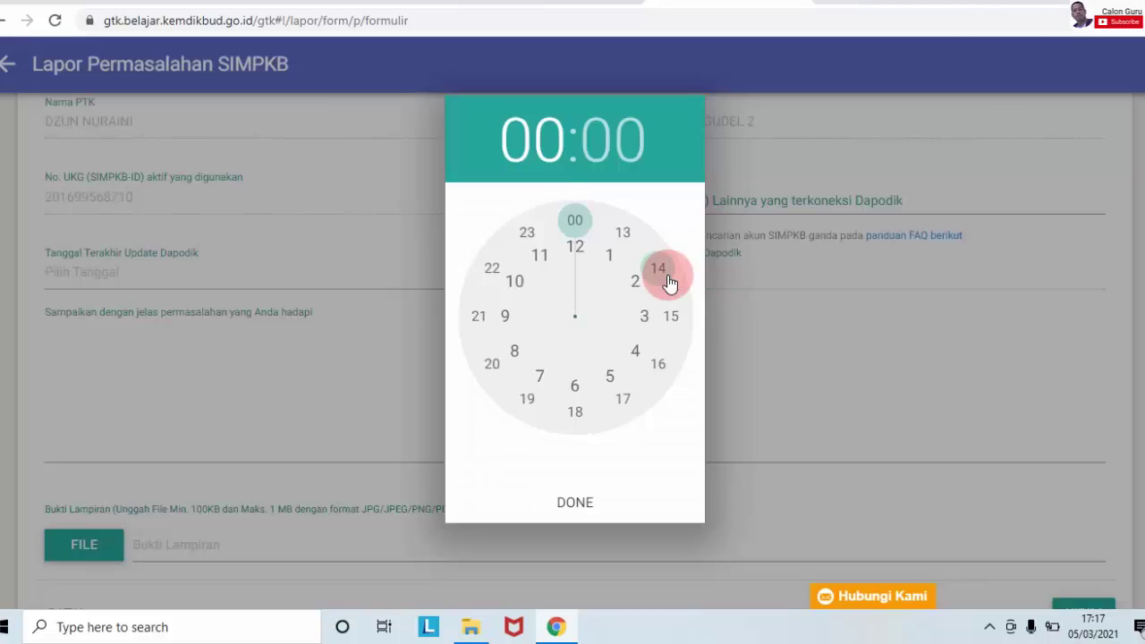
{"action": "left_click", "coordinate": [831, 3]}
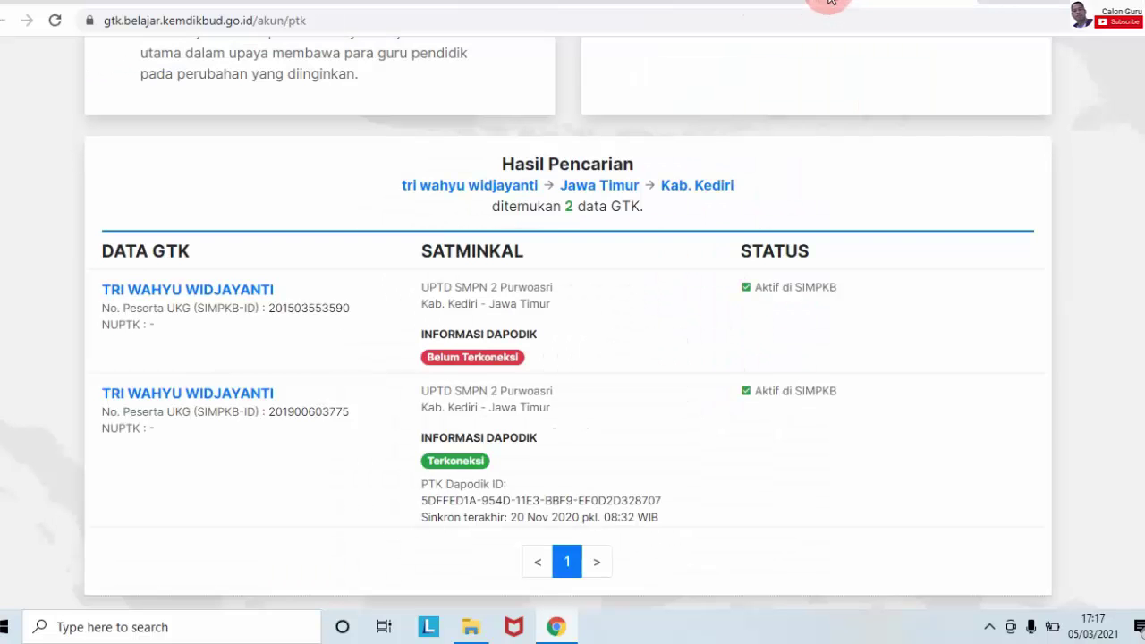
{"action": "left_click", "coordinate": [720, 2]}
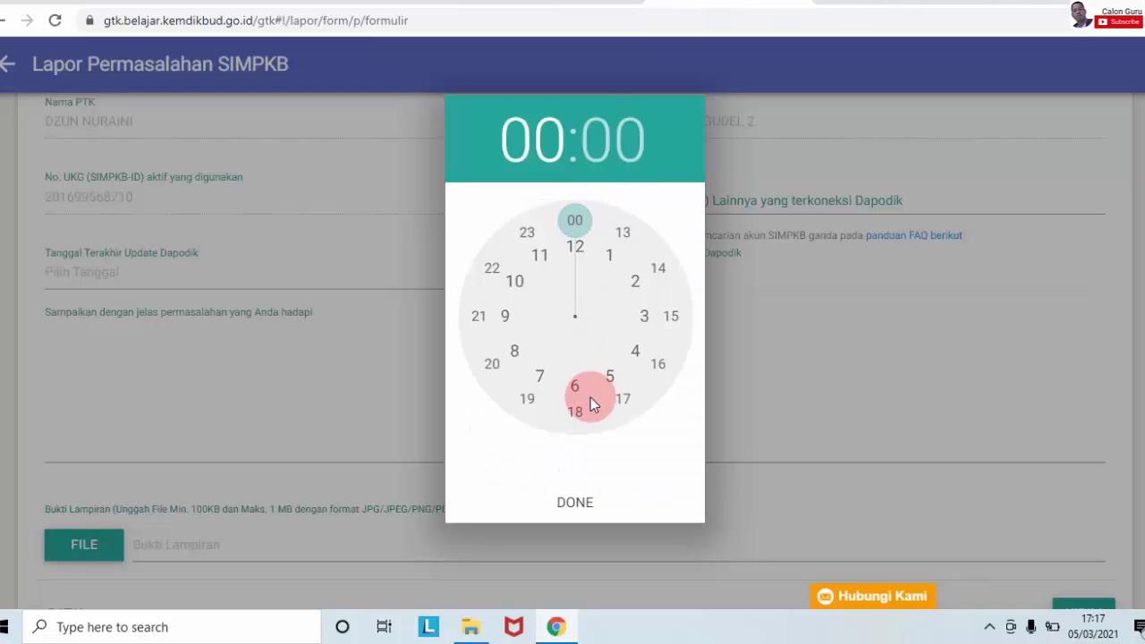
{"action": "left_click", "coordinate": [576, 502]}
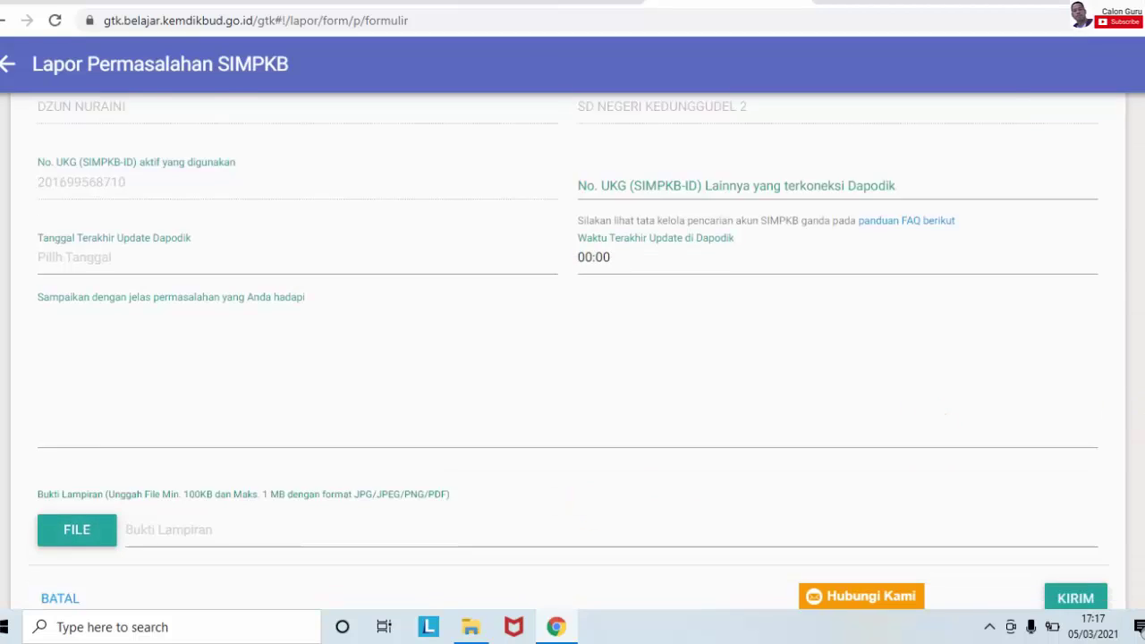
{"action": "scroll", "coordinate": [256, 414], "scroll_direction": "down", "scroll_amount": 1}
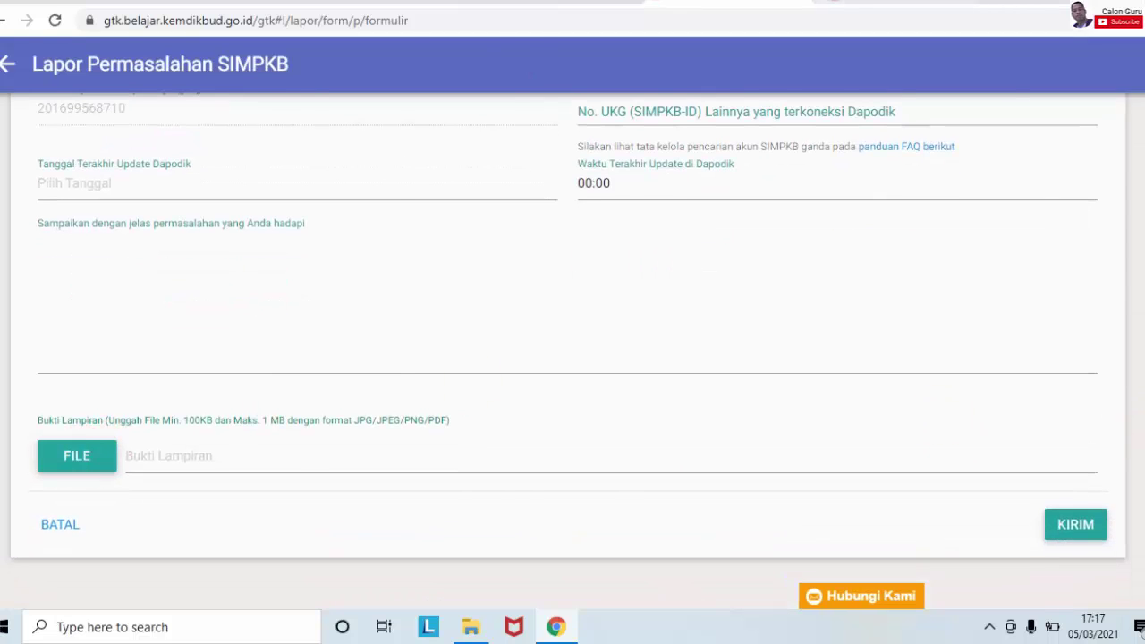
Step: With the two-account search results showing, launch Snipping Tool from Windows search
{"action": "left_click", "coordinate": [881, 3]}
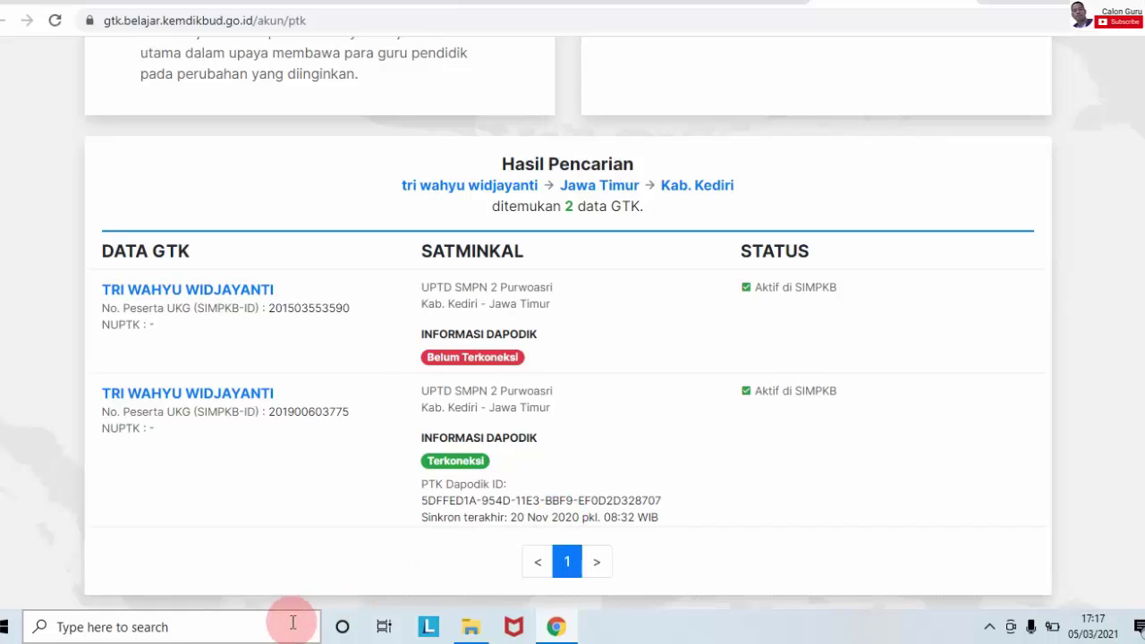
{"action": "left_click", "coordinate": [286, 625]}
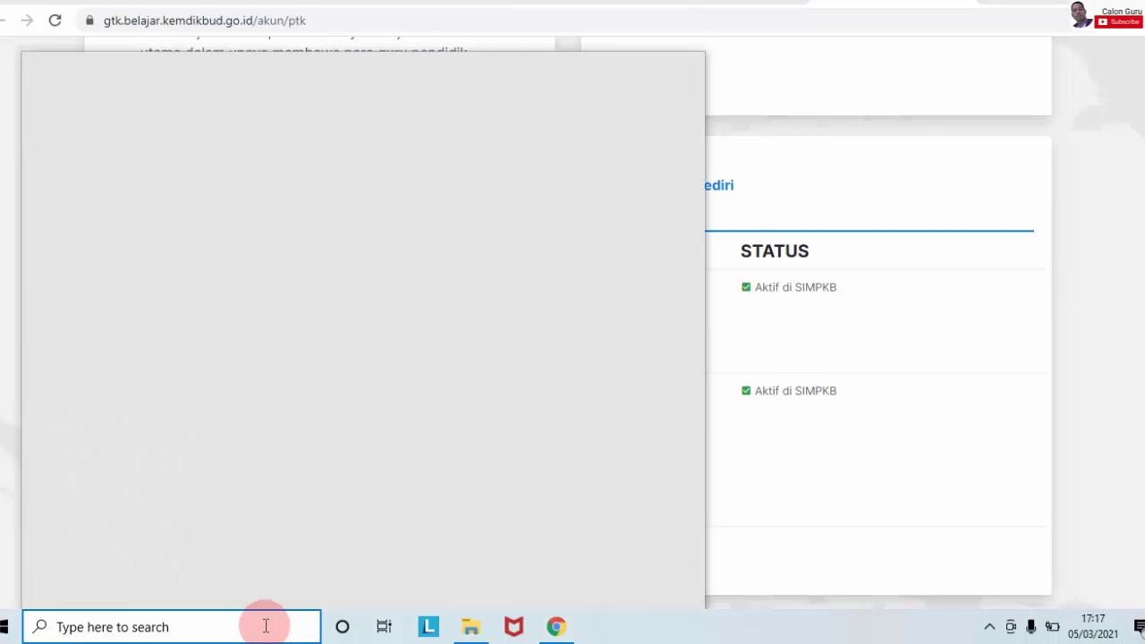
{"action": "type", "text": "s"}
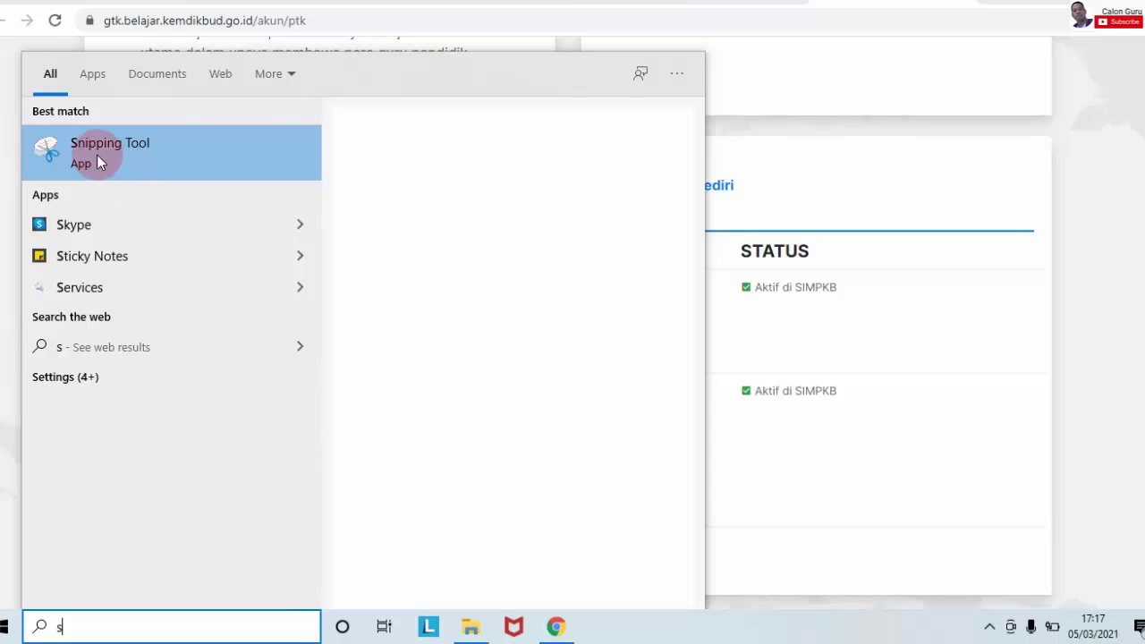
{"action": "left_click", "coordinate": [96, 155]}
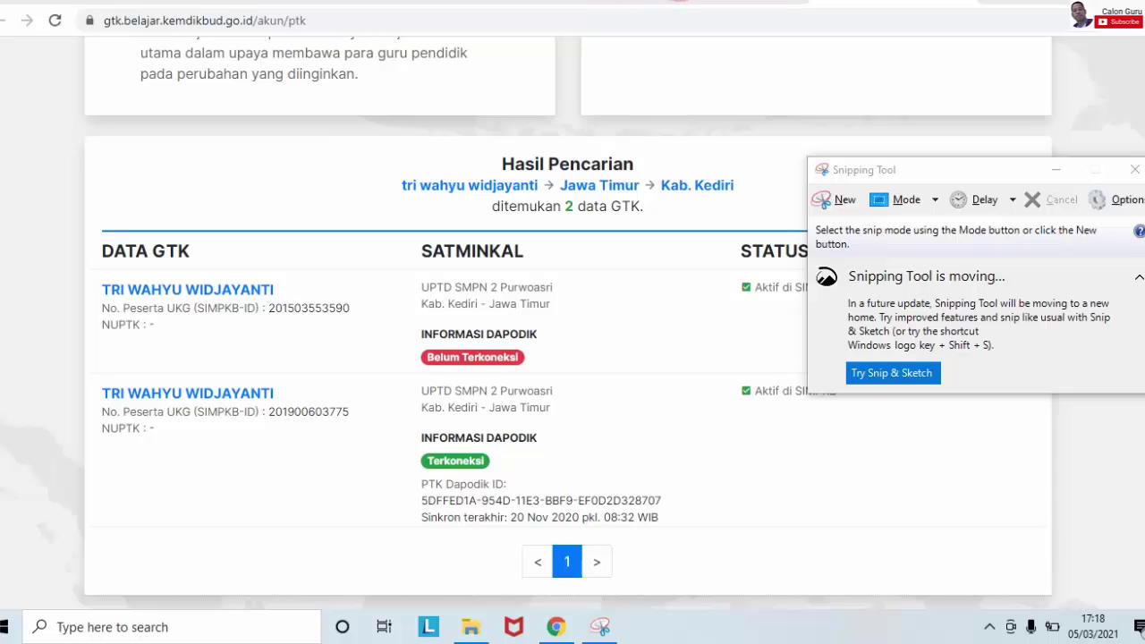
Step: Snip the two duplicate-account search results and save the capture as PNG 'sim pkb ganda' in Downloads
{"action": "left_click", "coordinate": [843, 202]}
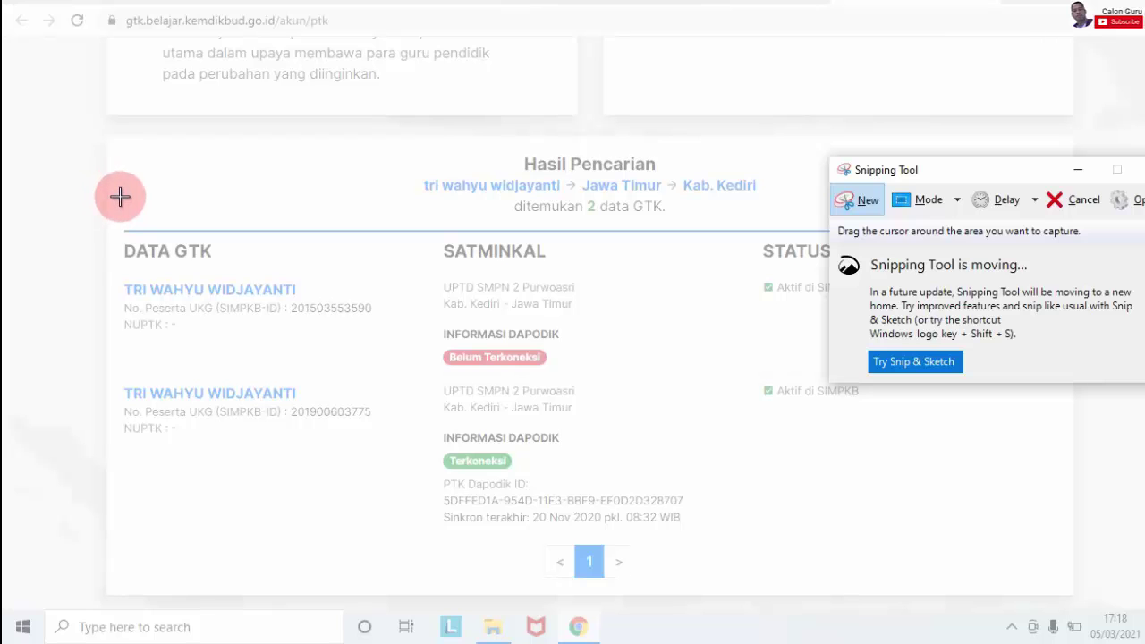
{"action": "left_click_drag", "start_coordinate": [110, 151], "coordinate": [1014, 589]}
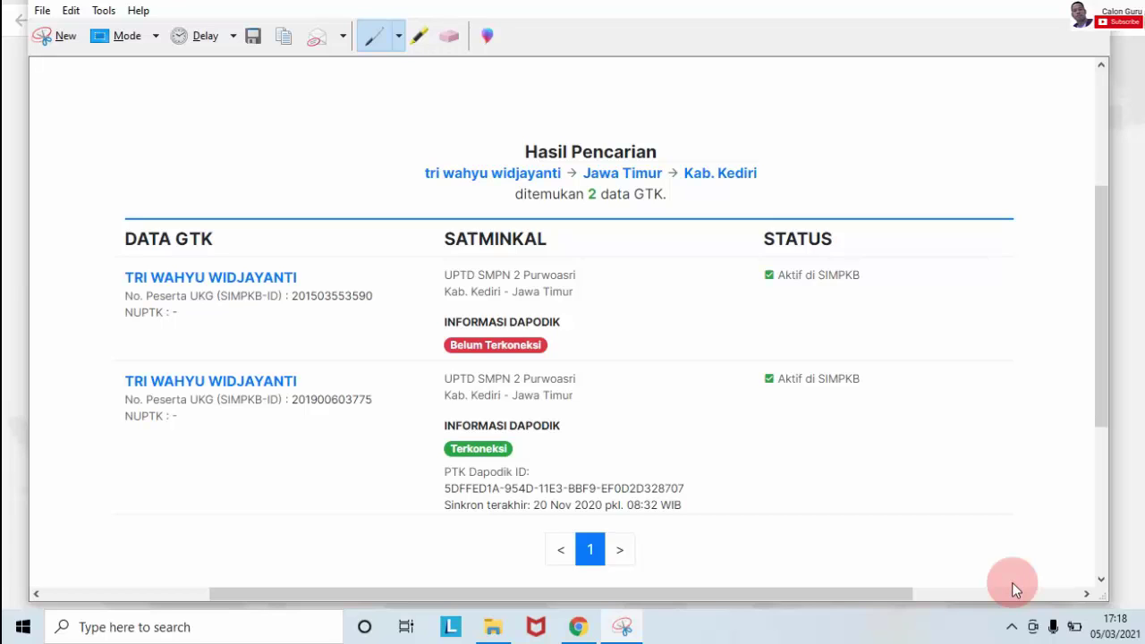
{"action": "key", "text": "ctrl+s"}
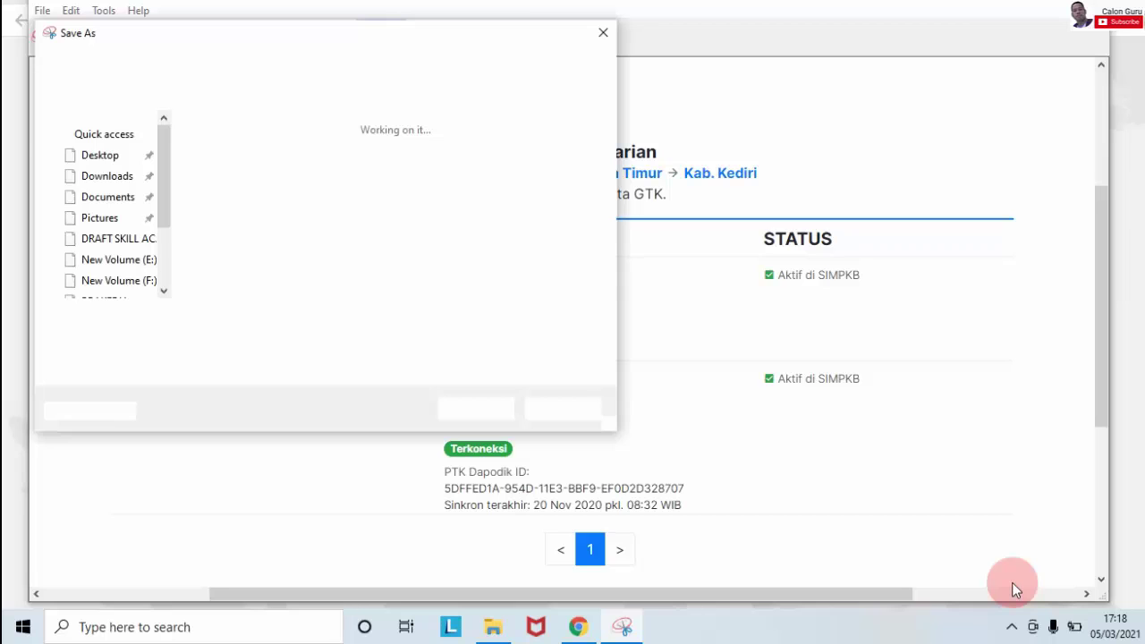
{"action": "type", "text": "sim"}
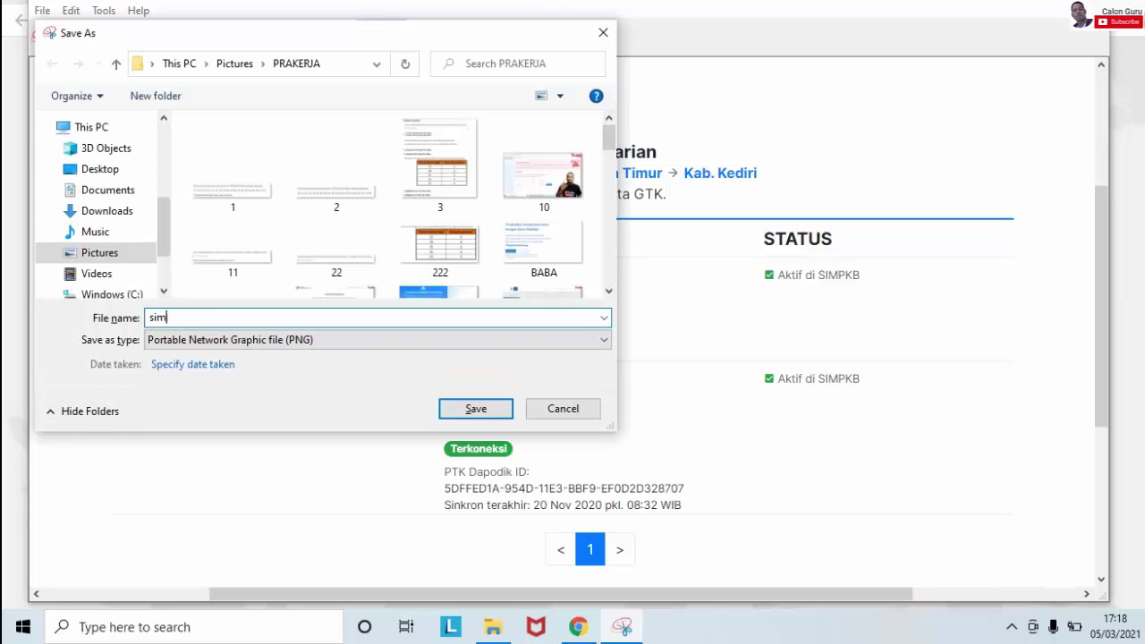
{"action": "type", "text": " pkb ganda"}
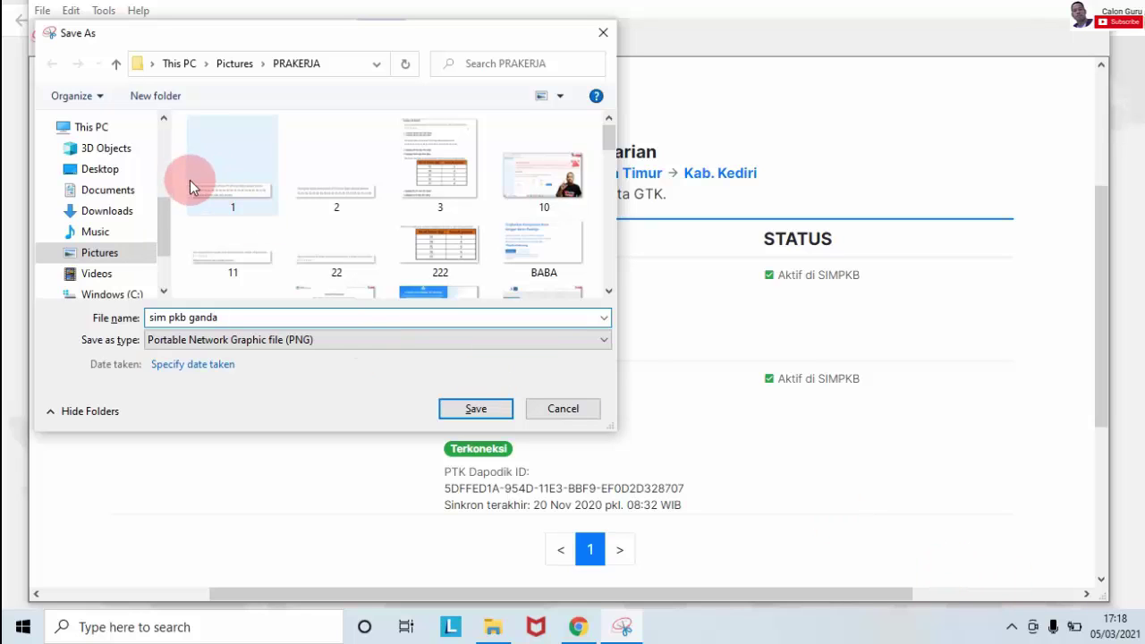
{"action": "left_click", "coordinate": [126, 251]}
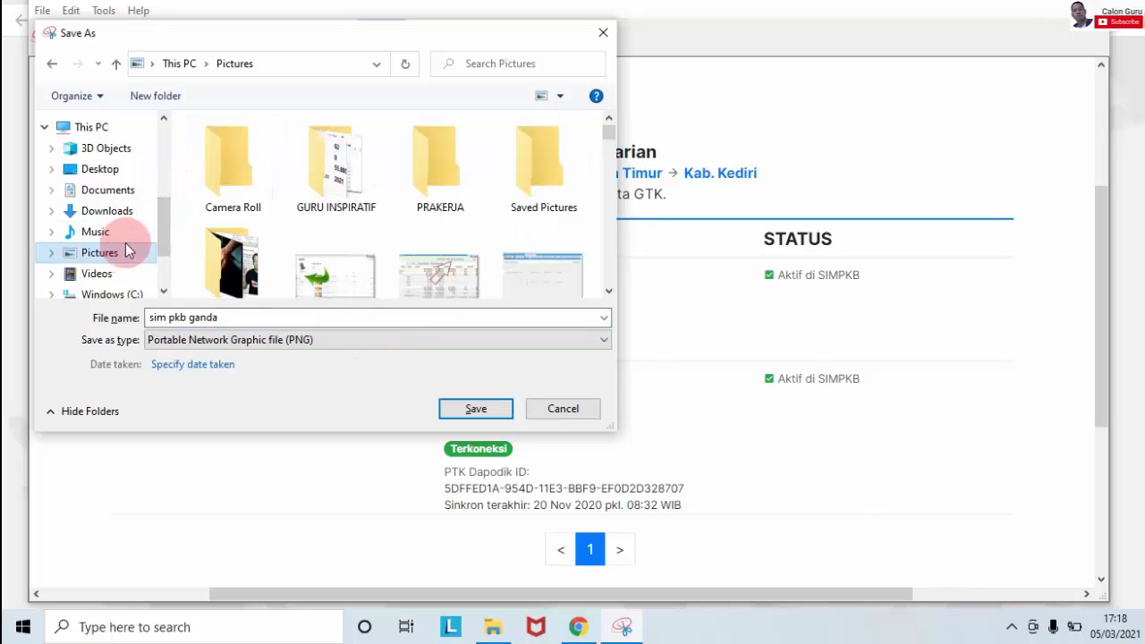
{"action": "left_click", "coordinate": [120, 210]}
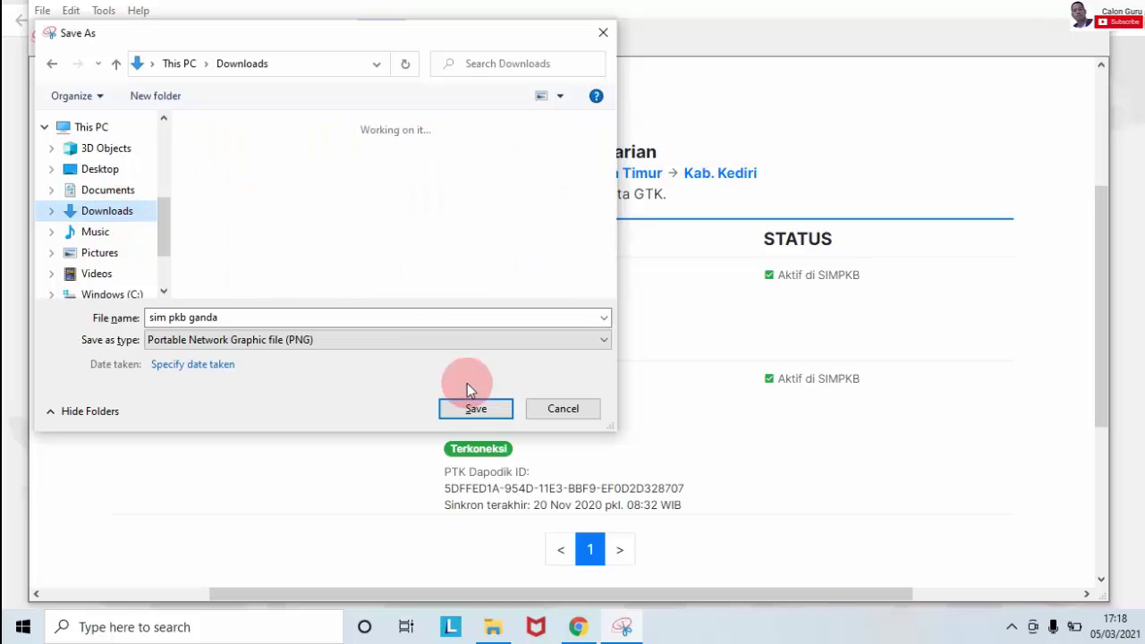
{"action": "left_click", "coordinate": [477, 409]}
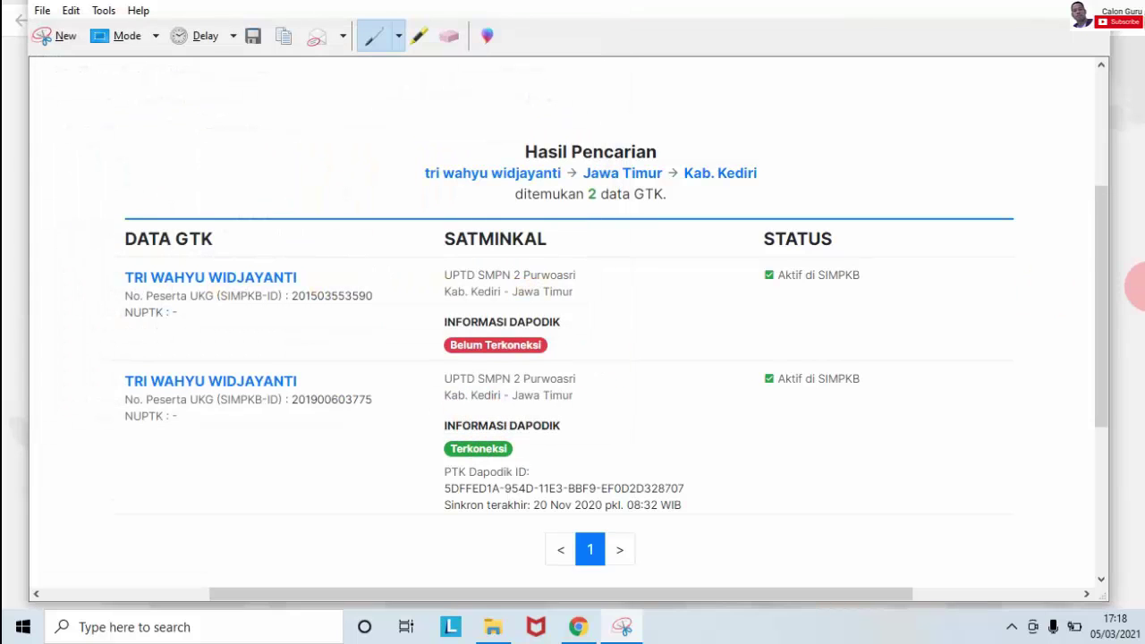
{"action": "left_click", "coordinate": [1136, 287]}
Step: Enter 'akun sim pkb' as the problem description in the Lapor Permasalahan SIMPKB form
{"action": "left_click", "coordinate": [756, 9]}
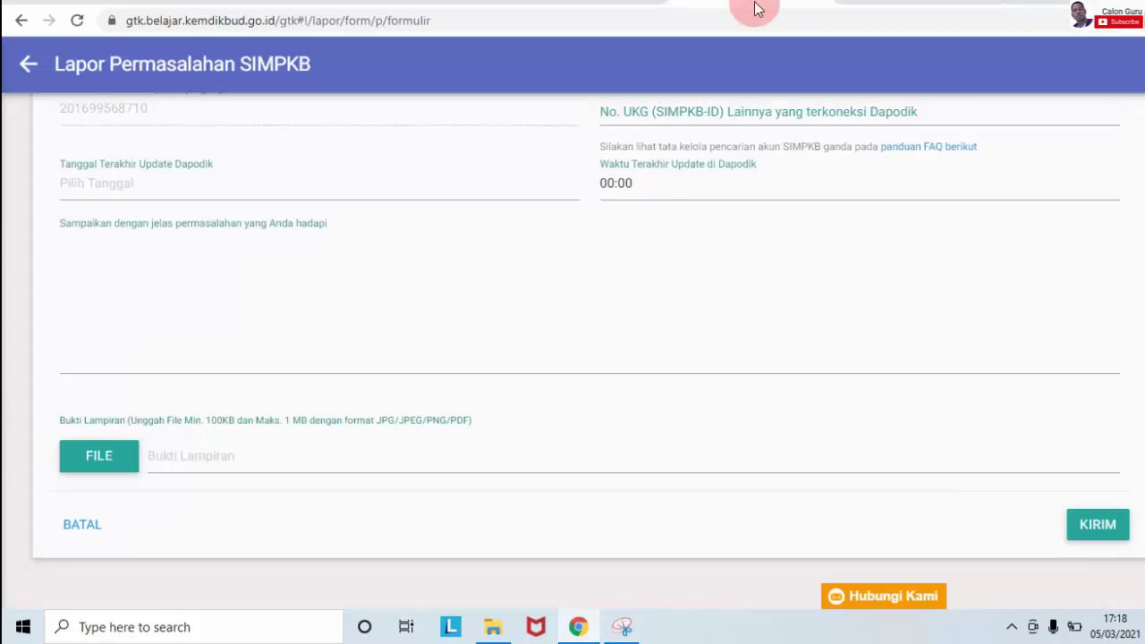
{"action": "scroll", "coordinate": [424, 366], "scroll_direction": "down", "scroll_amount": 1}
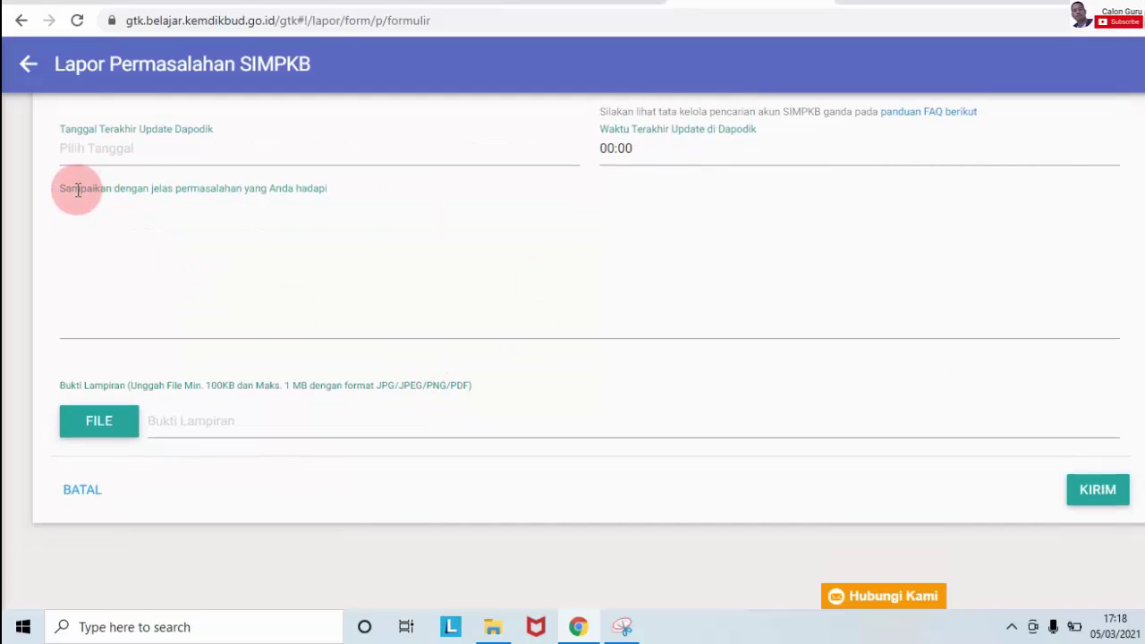
{"action": "left_click", "coordinate": [120, 277]}
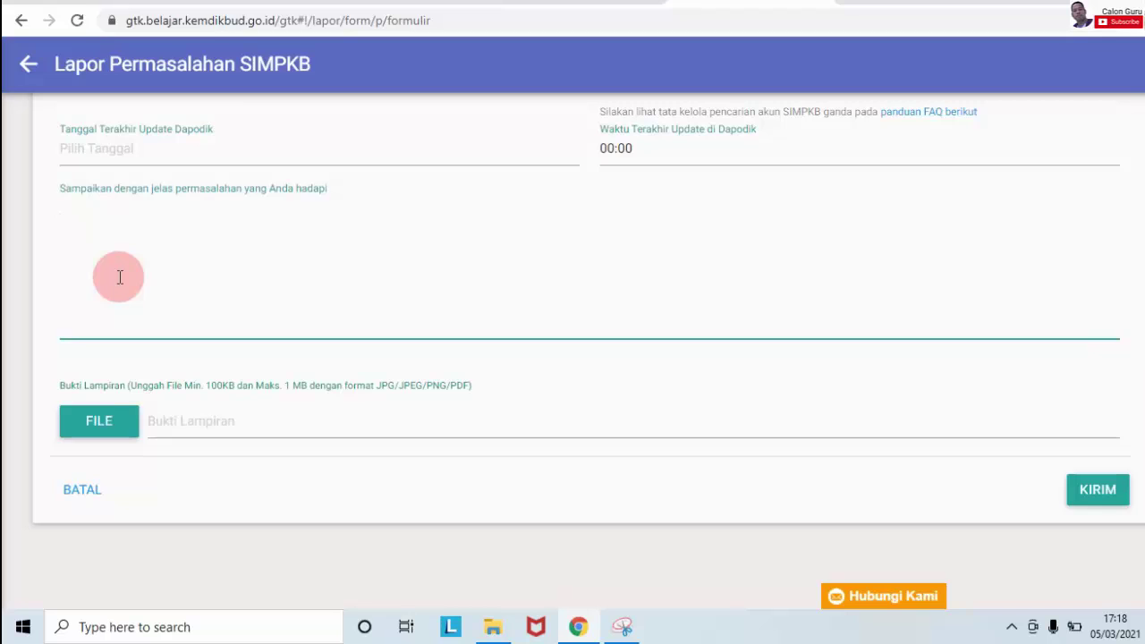
{"action": "type", "text": "akun sim"}
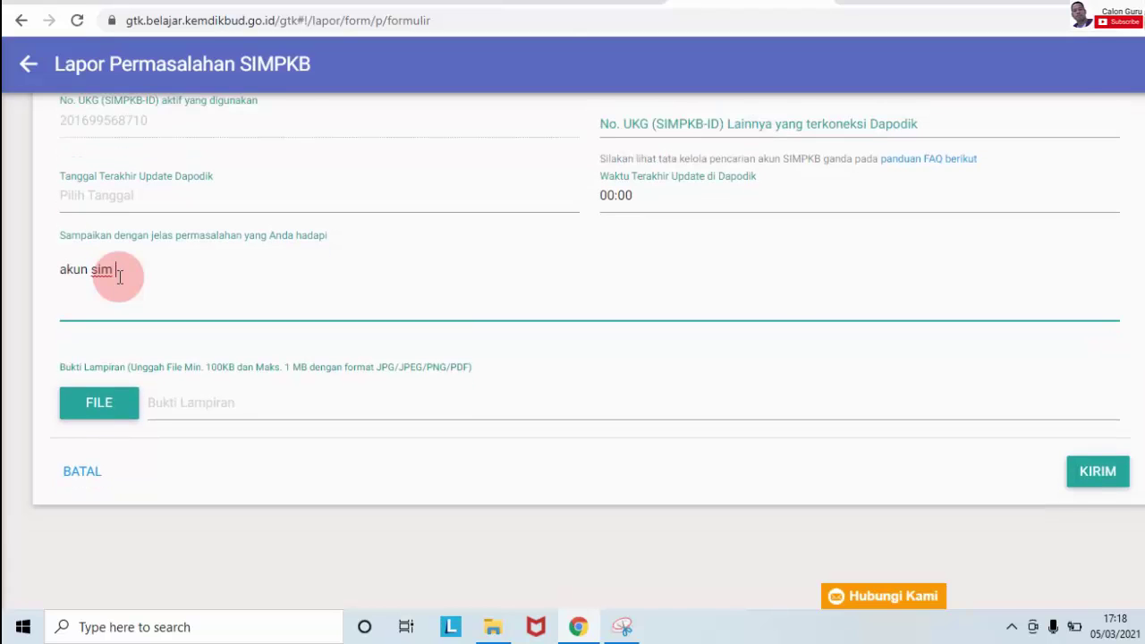
{"action": "type", "text": " pkba"}
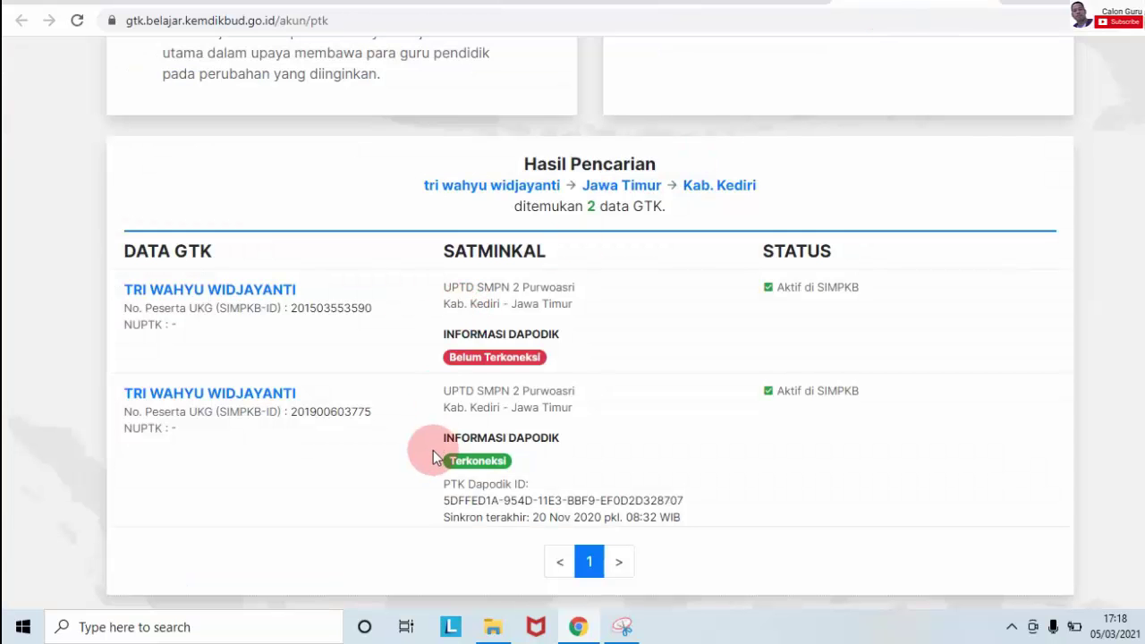
{"action": "left_click", "coordinate": [702, 7]}
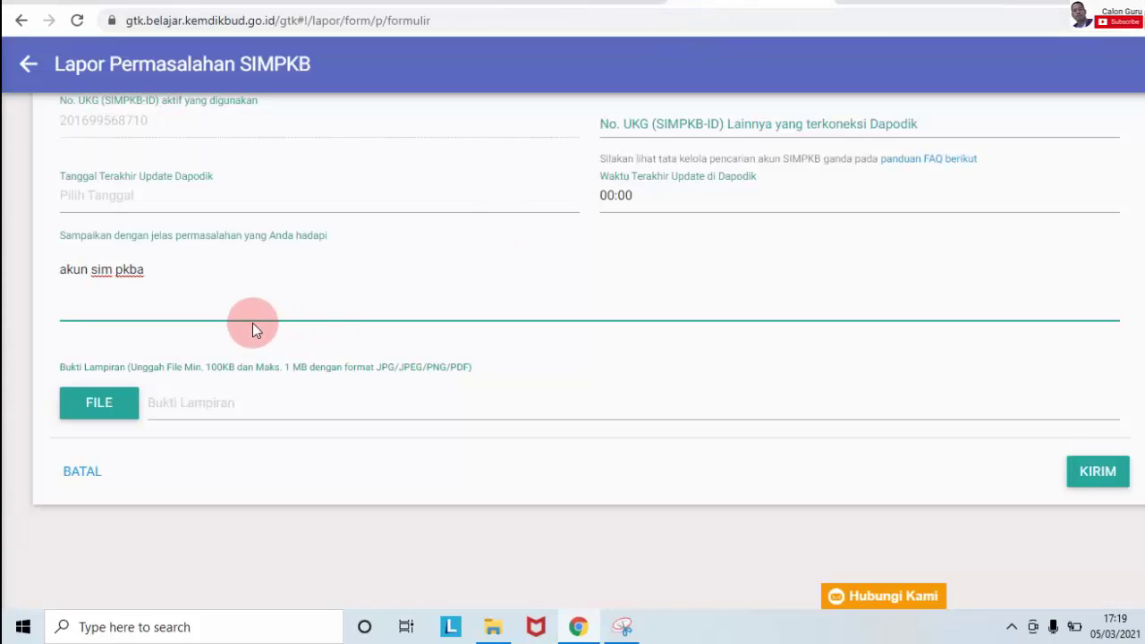
{"action": "key", "text": "BackSpace"}
Step: Attach 'sim pkb ganda.PNG' from the Downloads folder as the report's evidence file
{"action": "left_click", "coordinate": [116, 411]}
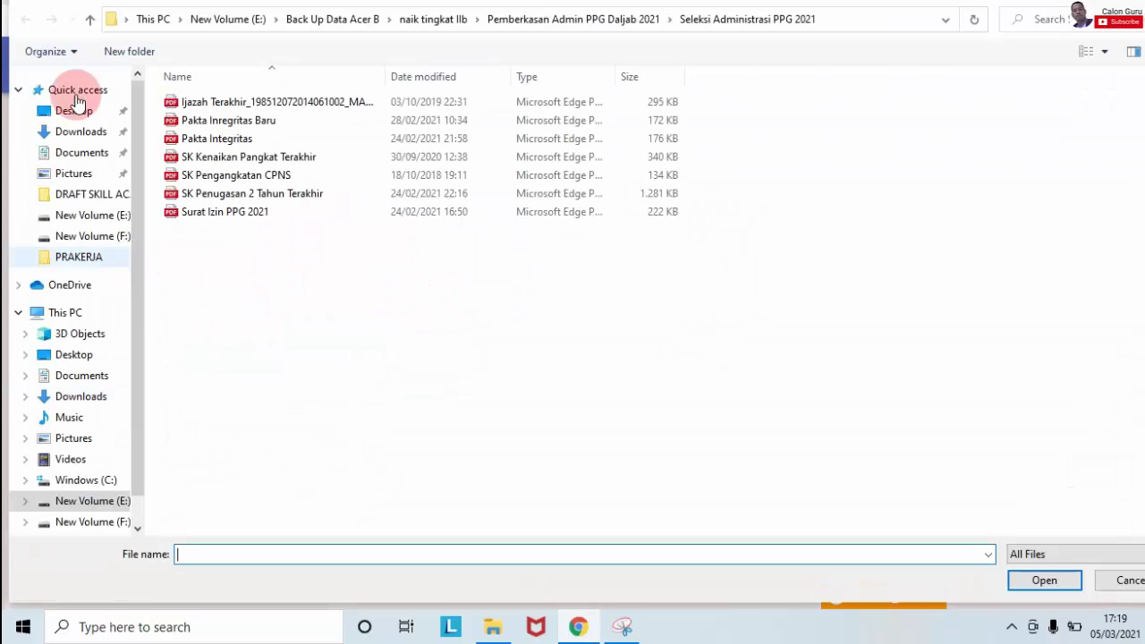
{"action": "left_click", "coordinate": [77, 172]}
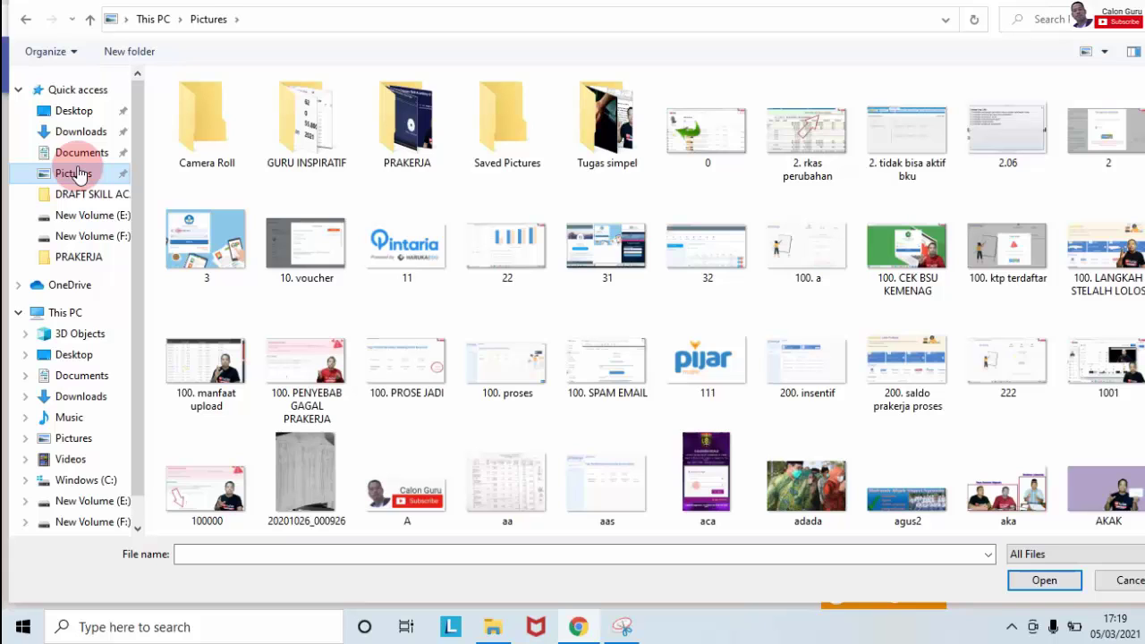
{"action": "left_click", "coordinate": [81, 131]}
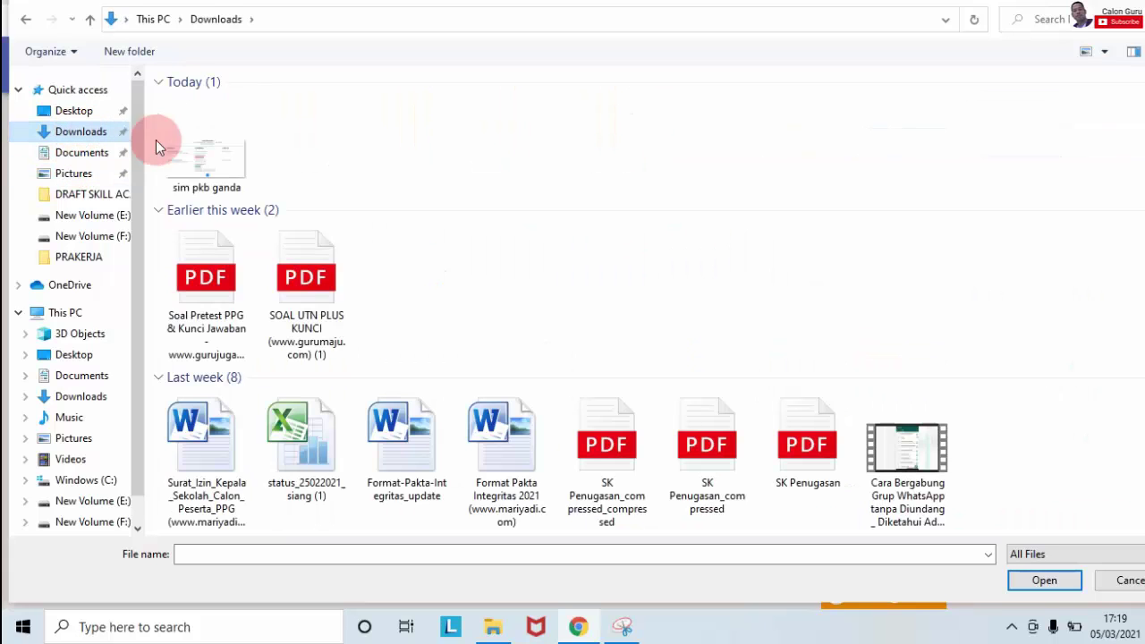
{"action": "left_click", "coordinate": [179, 156]}
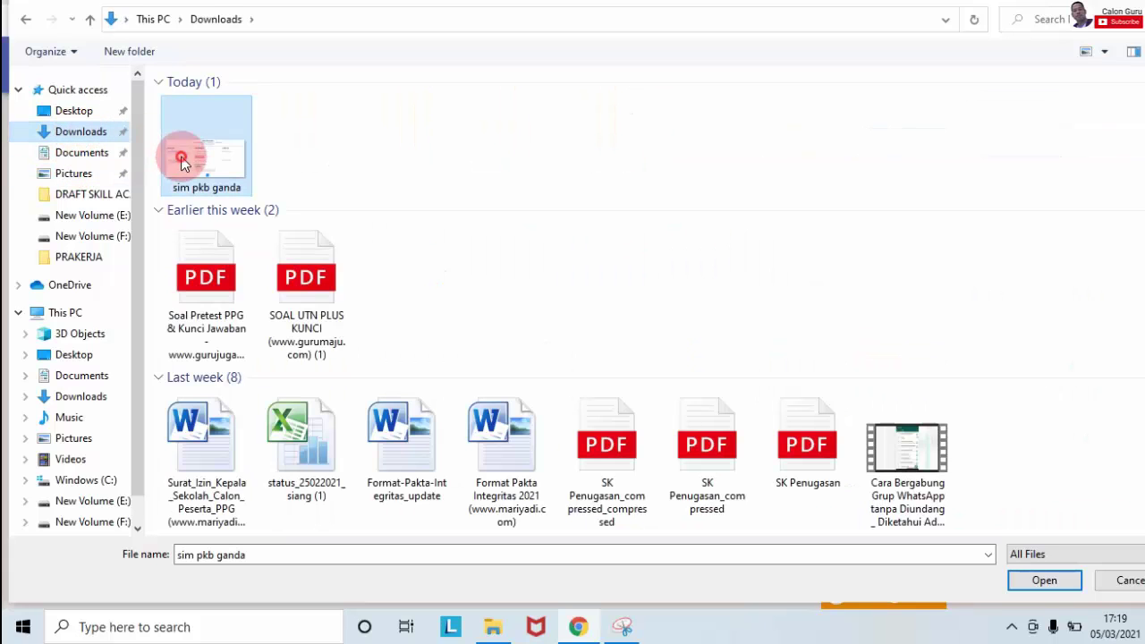
{"action": "left_click", "coordinate": [1033, 581]}
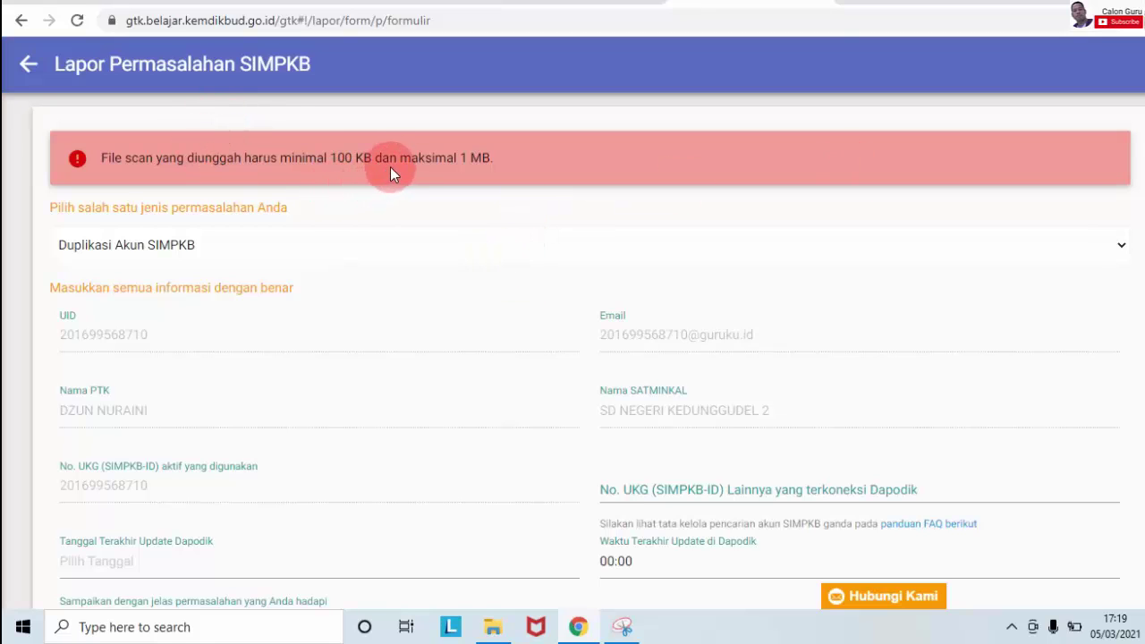
{"action": "scroll", "coordinate": [573, 357], "scroll_direction": "down", "scroll_amount": 4}
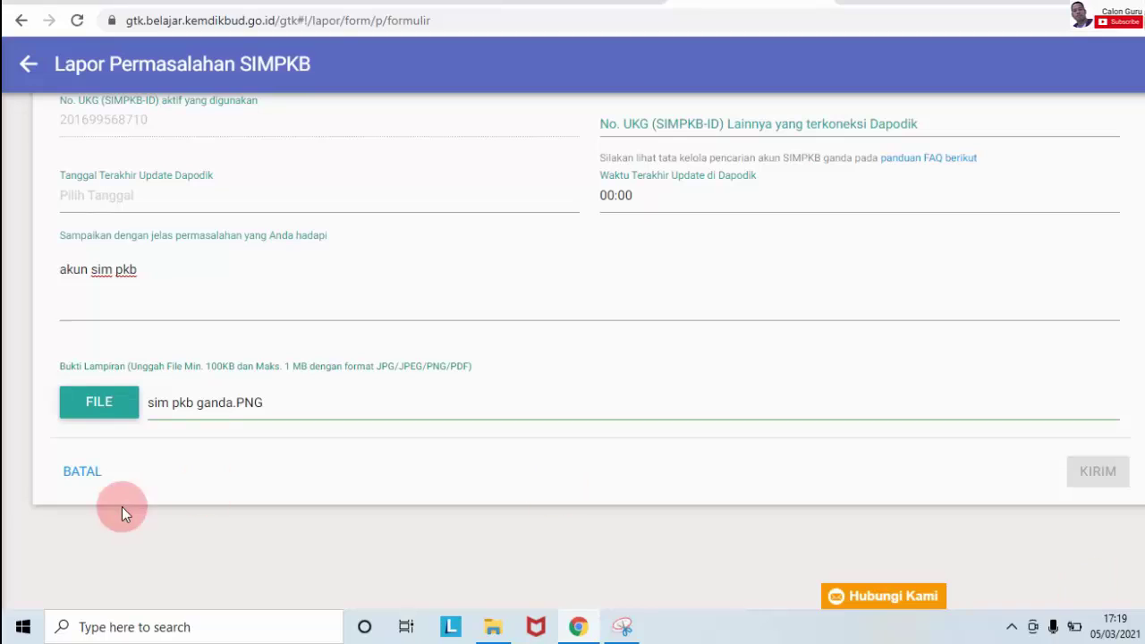